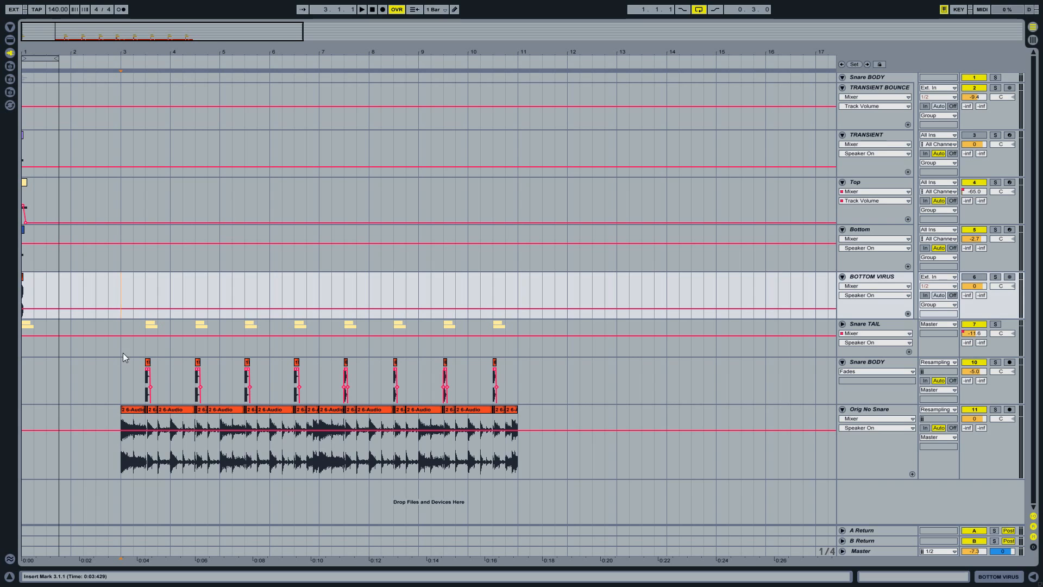
Play the drum arrangement from bar 3, and select the BOTTOM VIRUS and TRANSIENT BOUNCE audio clips at bar 1.
key(space)
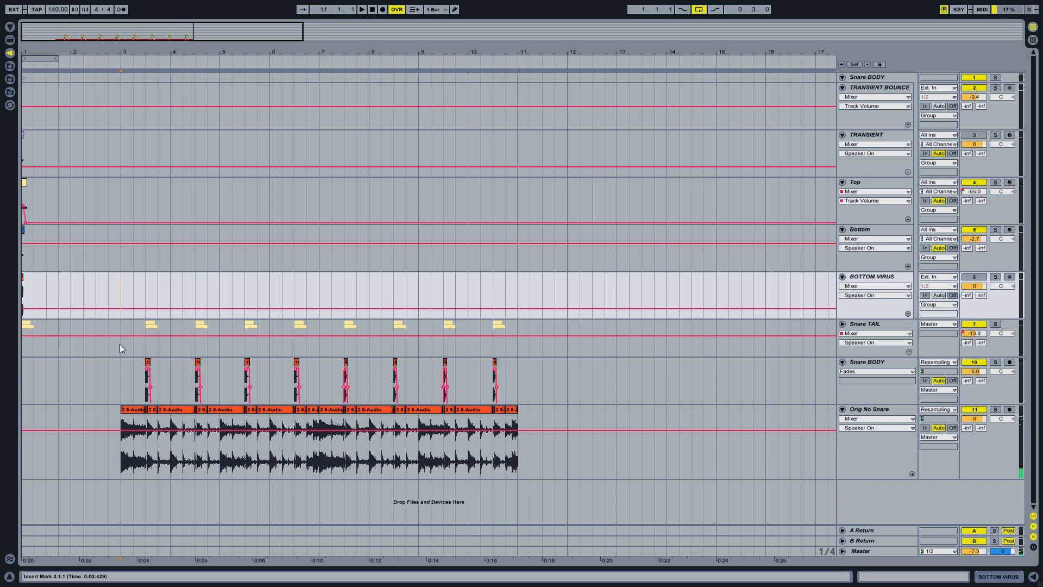
drag(33, 50, 249, 54)
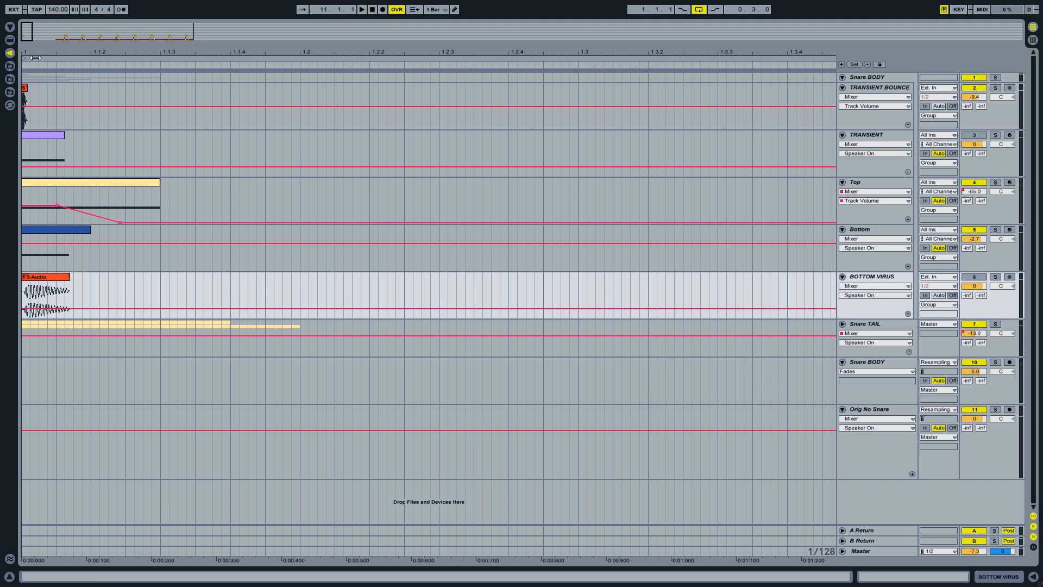
drag(28, 47, 40, 69)
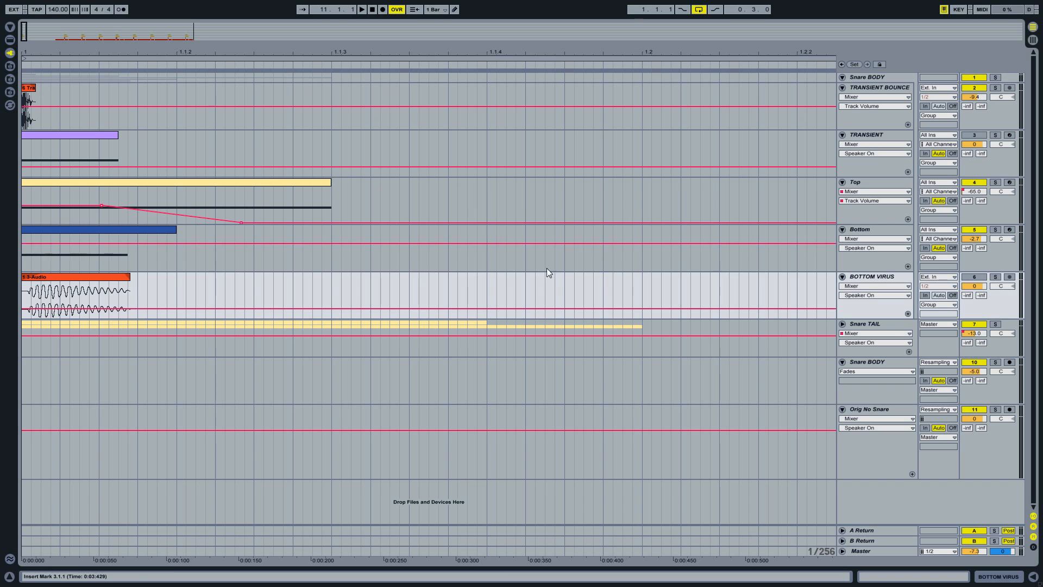
click(81, 276)
click(28, 87)
click(67, 274)
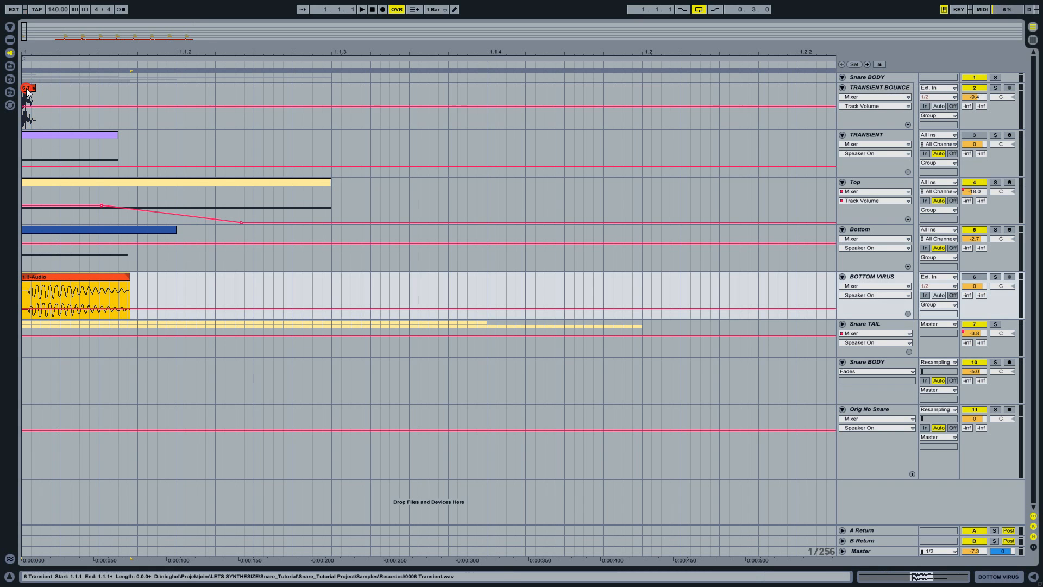
click(26, 88)
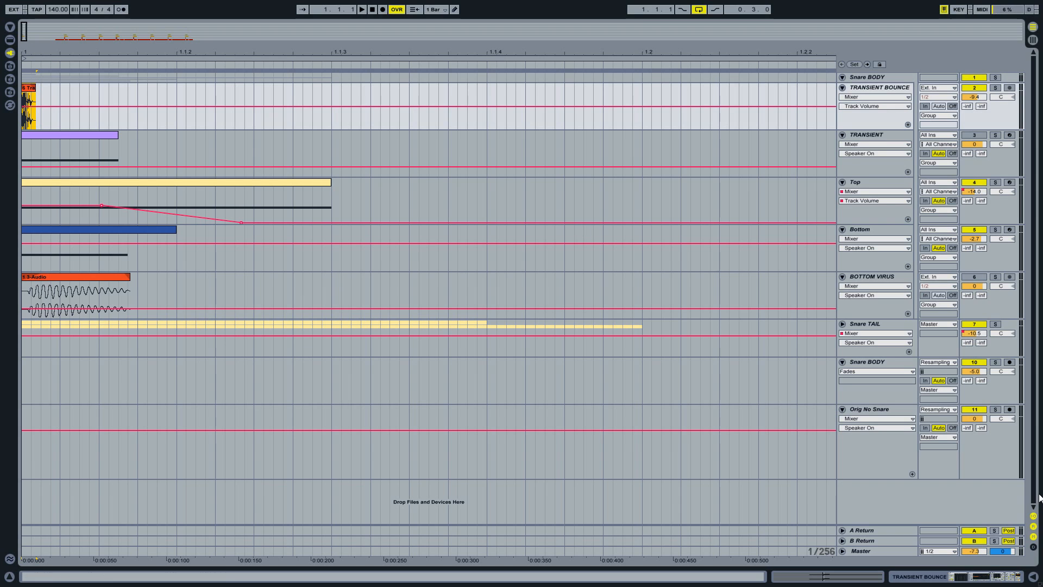
Show the device chain of the TRANSIENT BOUNCE track to view its effects, and hide it again.
click(866, 135)
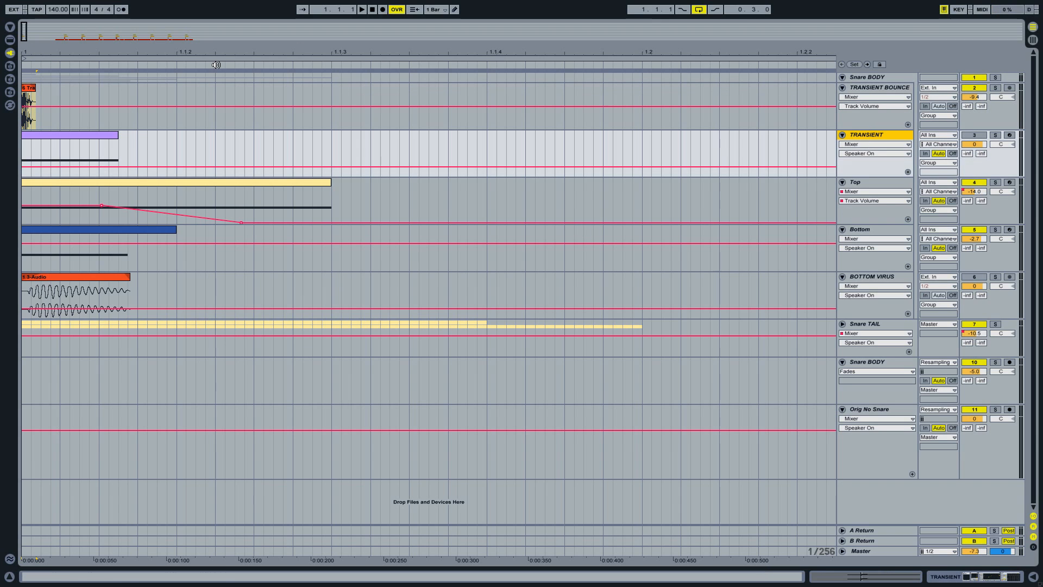
click(865, 88)
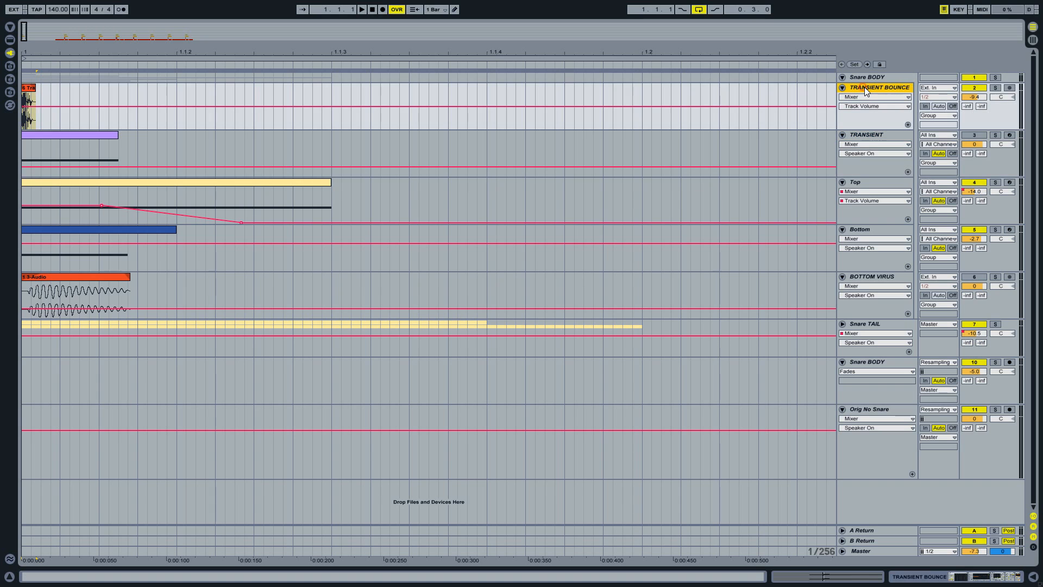
double_click(865, 87)
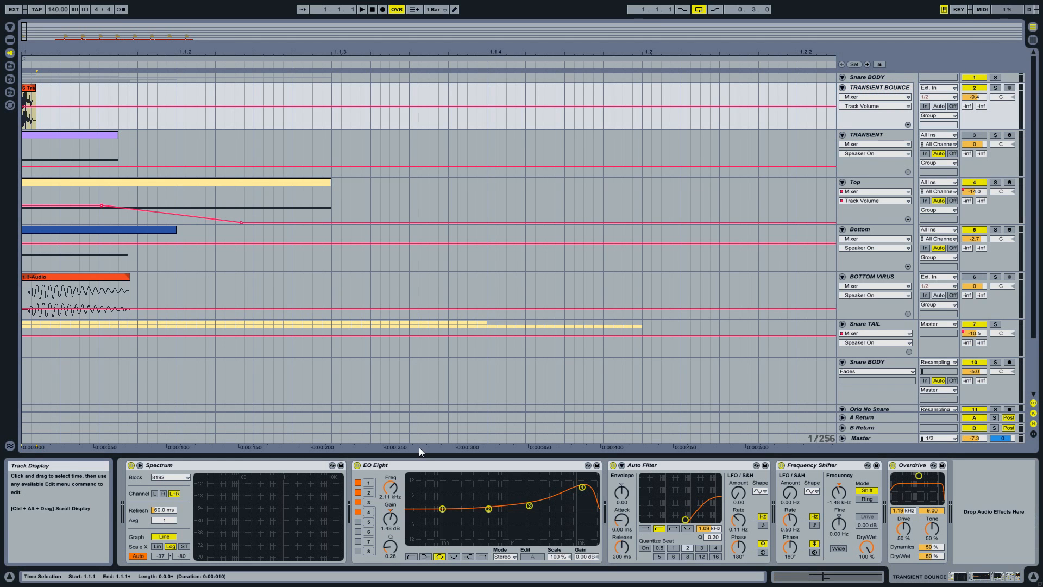
click(1033, 578)
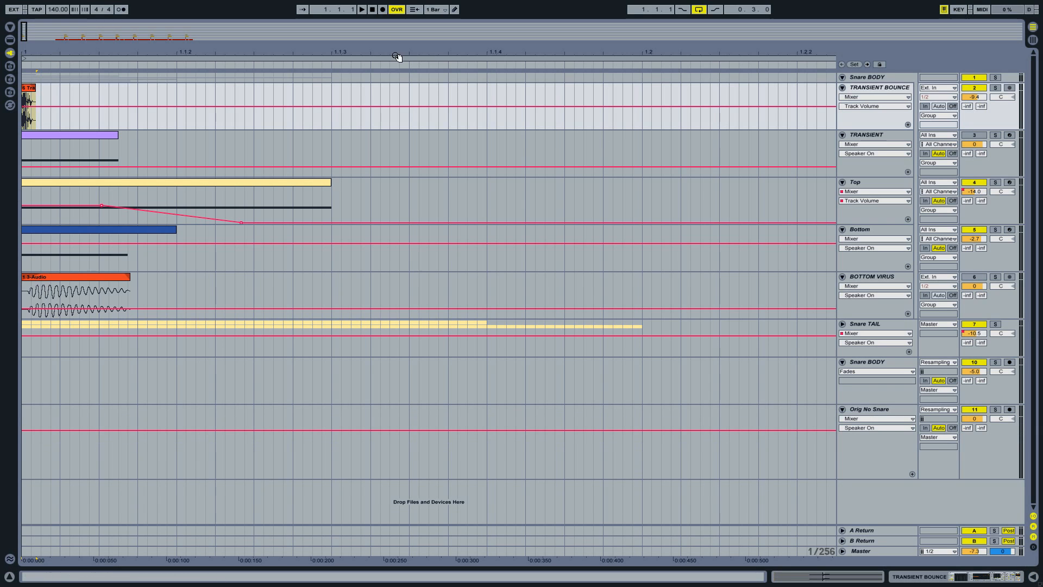
Unfold the Snare TAIL group to show the Instrument Rack and FM8 tracks inside it.
drag(387, 45, 311, 46)
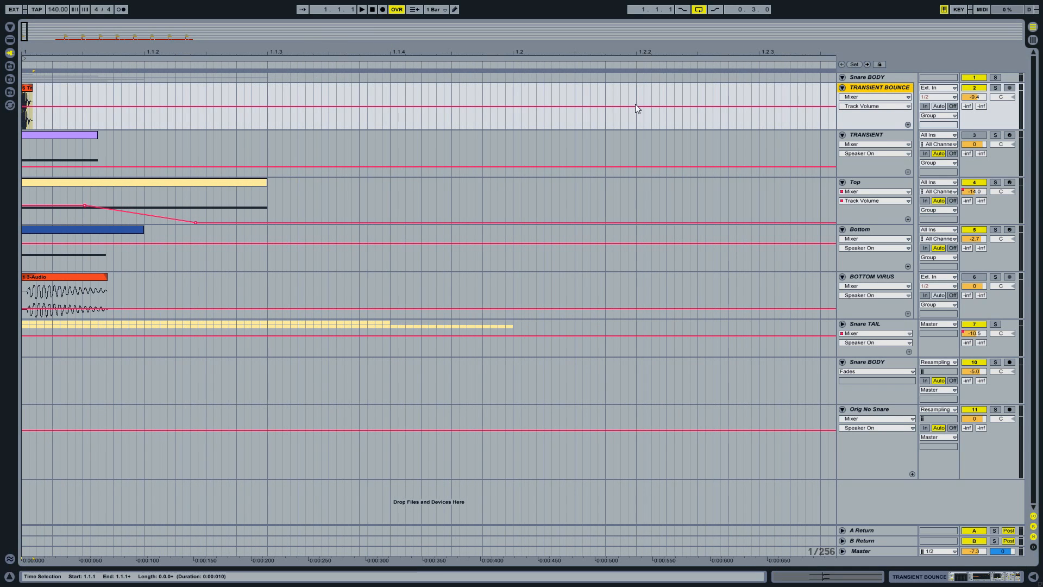
click(82, 131)
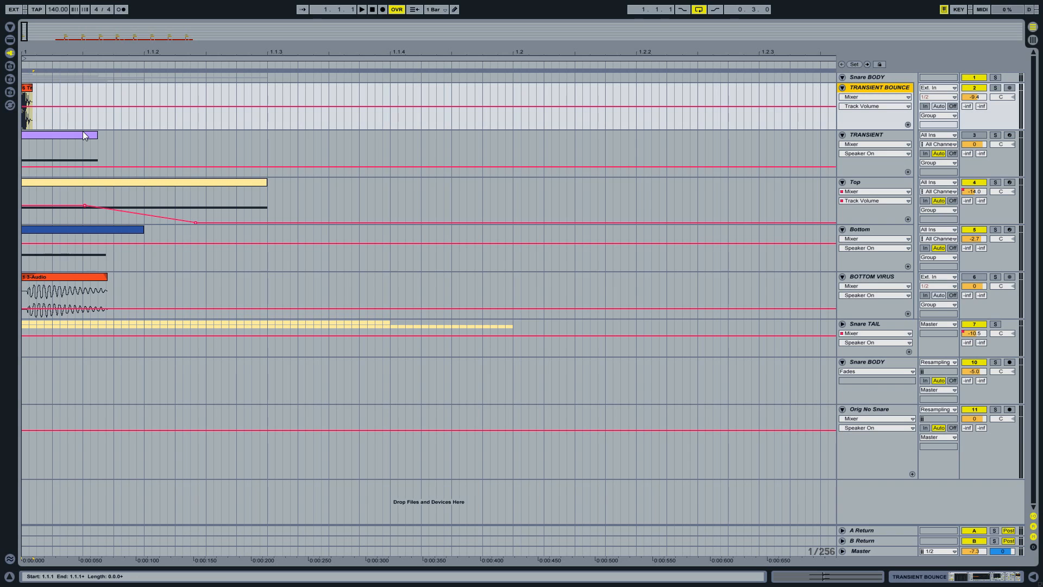
click(843, 324)
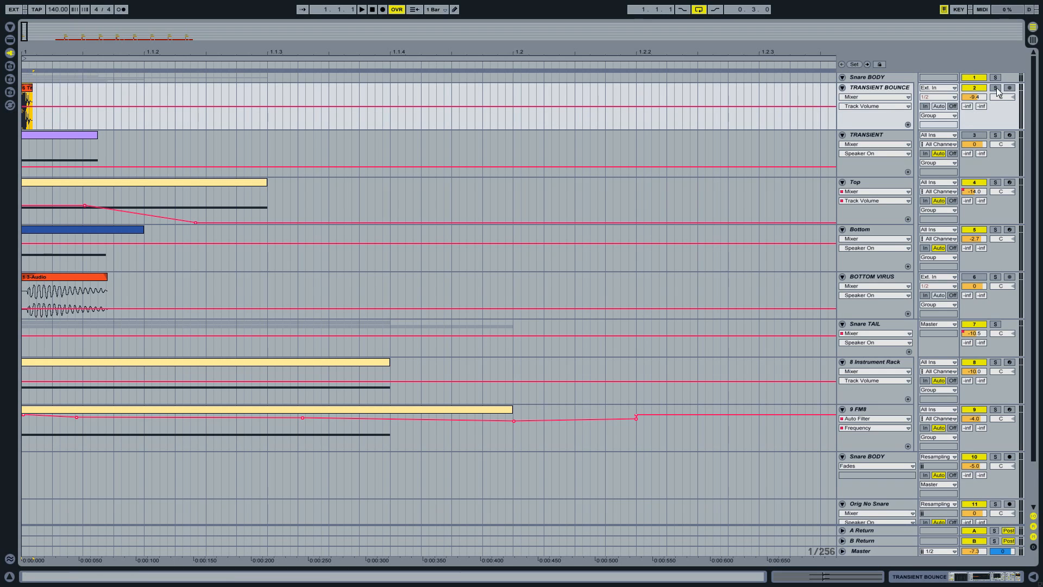
Solo the TRANSIENT BOUNCE track and play it from the start to hear the bounced transient alone.
key(space)
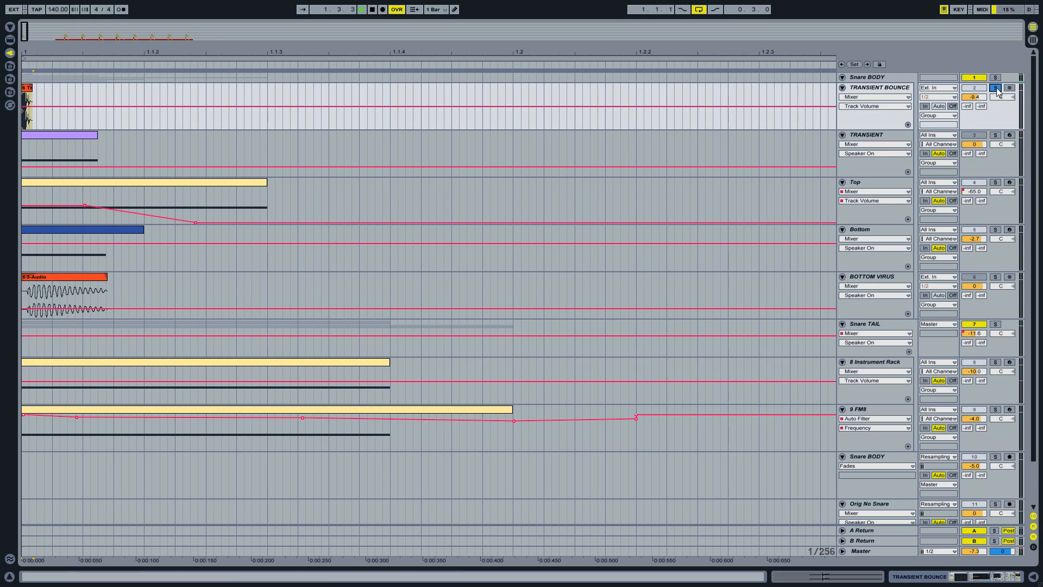
drag(466, 59, 366, 48)
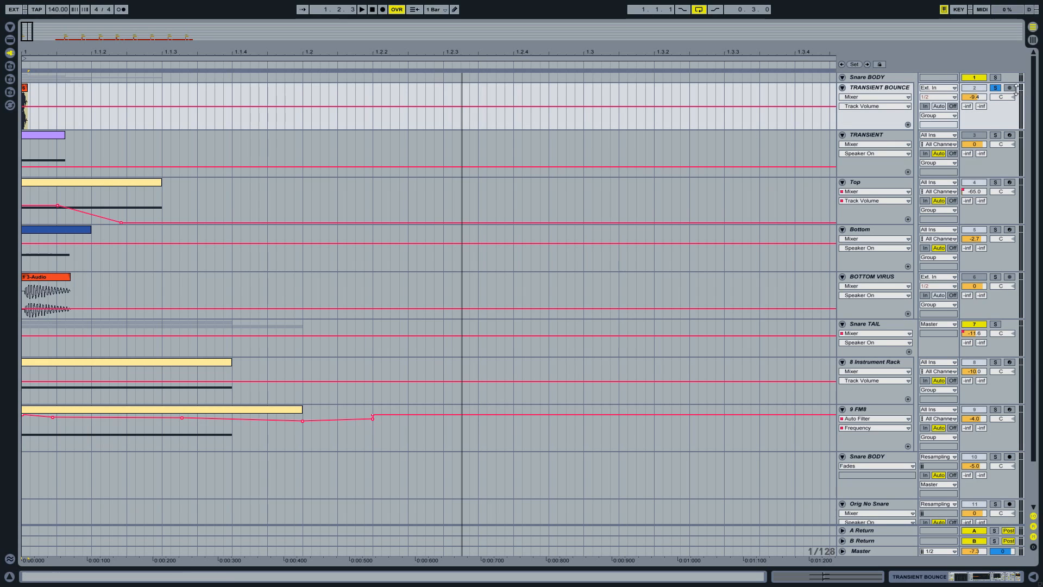
key(space)
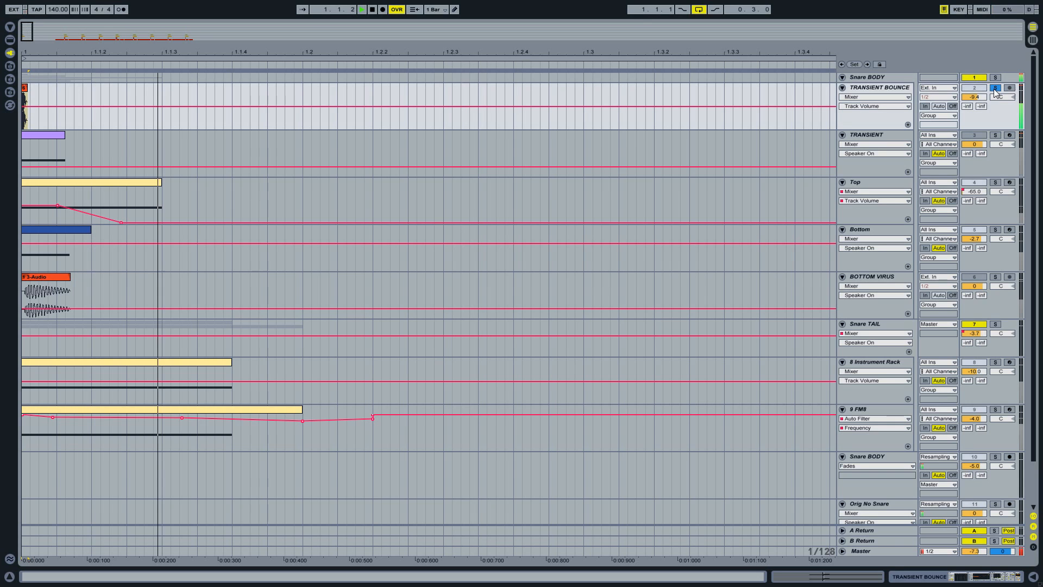
key(space)
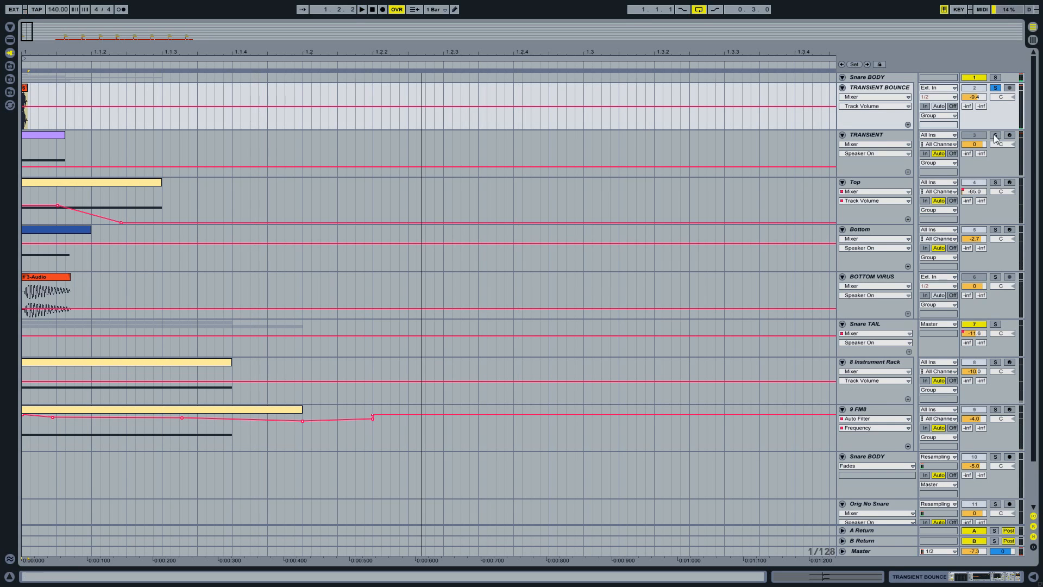
Solo the TRANSIENT track, show its device chain and play it from the start.
click(877, 137)
double_click(877, 140)
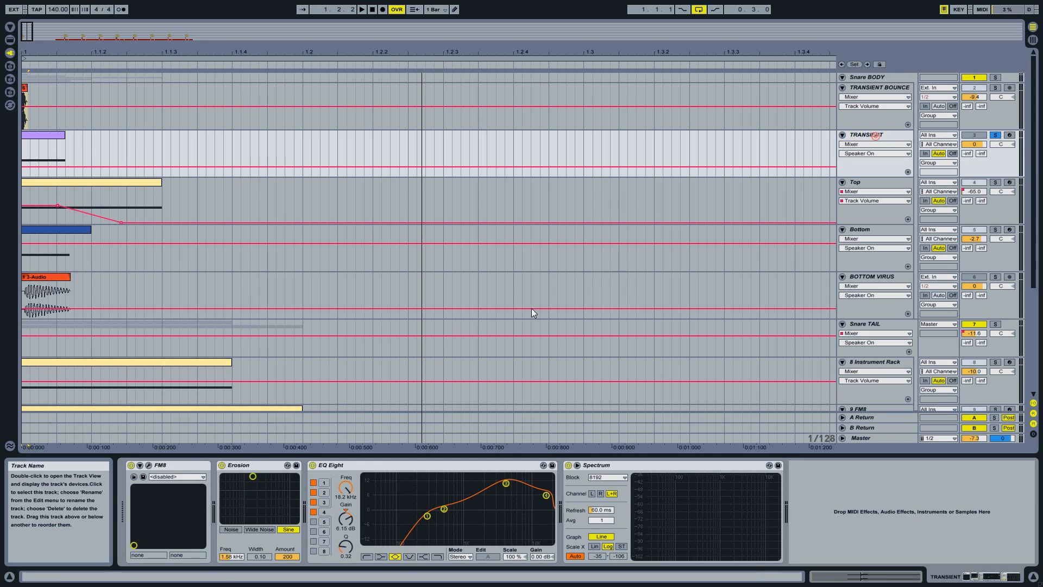
key(space)
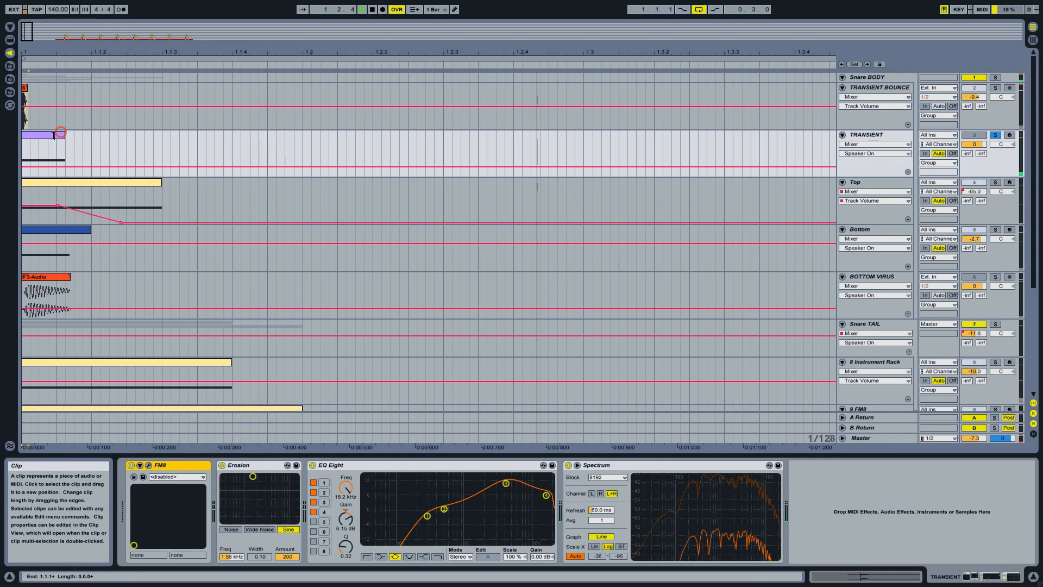
Shorten the clip on the TRANSIENT track to about 0.013 s by trimming its end.
drag(63, 134, 30, 134)
drag(30, 51, 31, 105)
Compare the TRANSIENT BOUNCE and TRANSIENT tracks during playback by soloing them alternately.
click(996, 88)
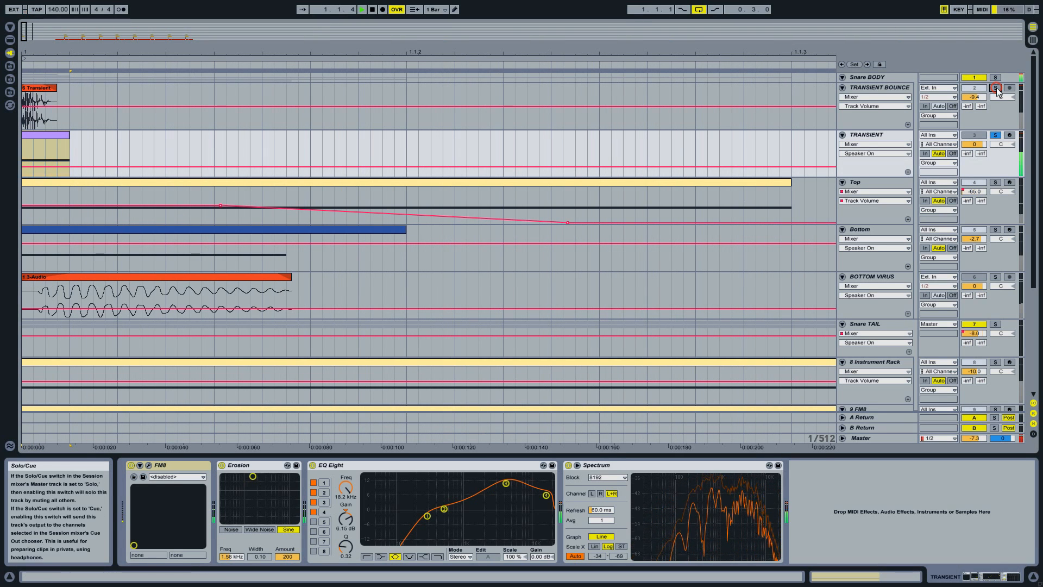
click(997, 135)
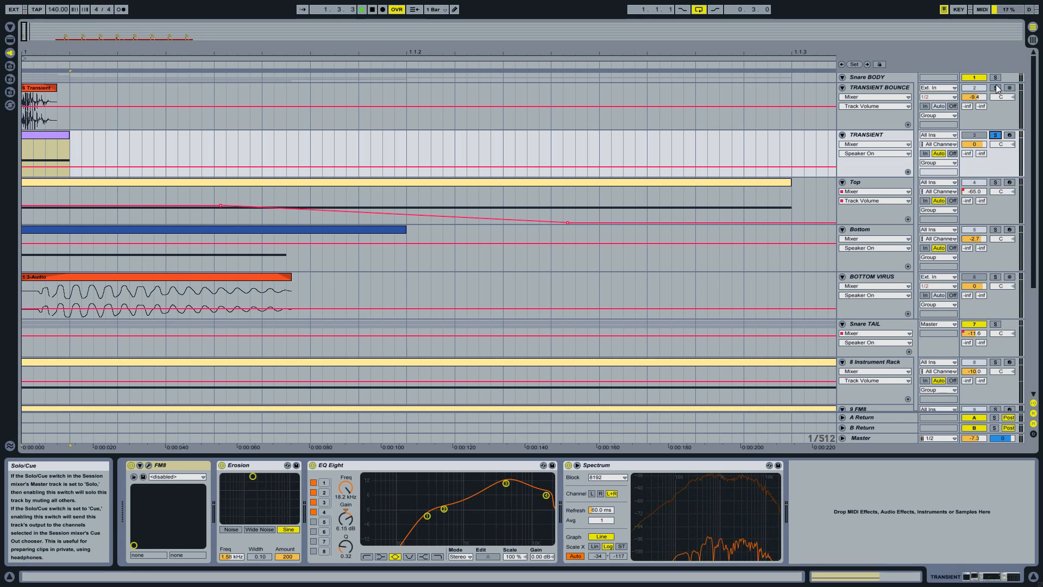
click(995, 89)
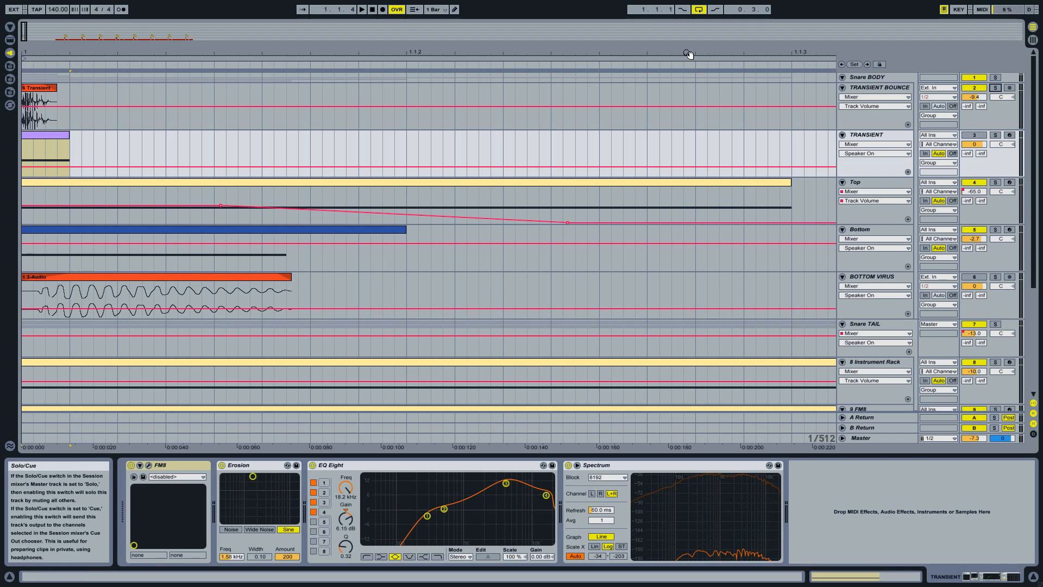
View the device chain of the Top track and that of the Bottom track.
drag(638, 53, 549, 52)
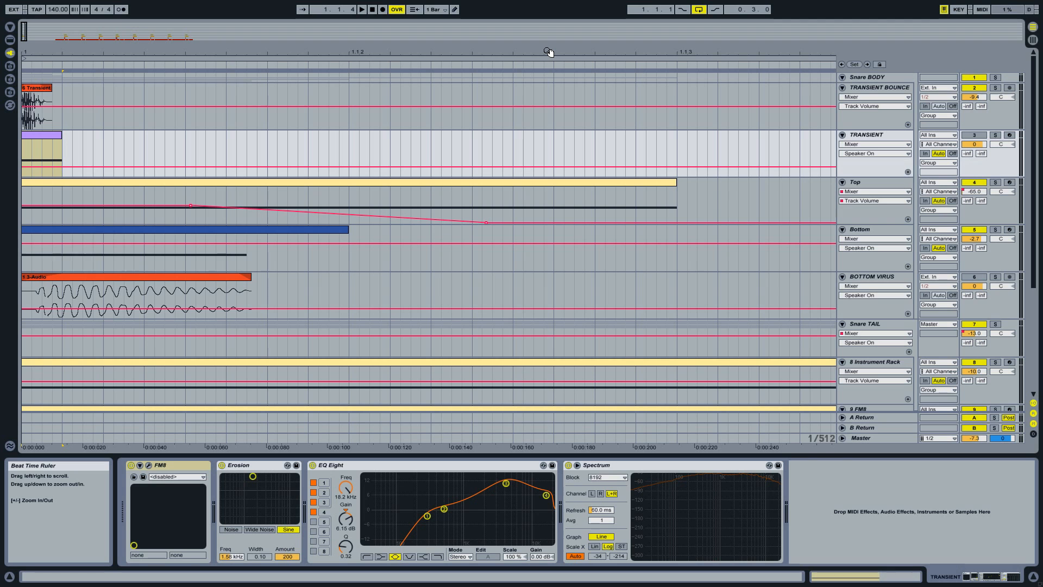
drag(549, 52, 121, 49)
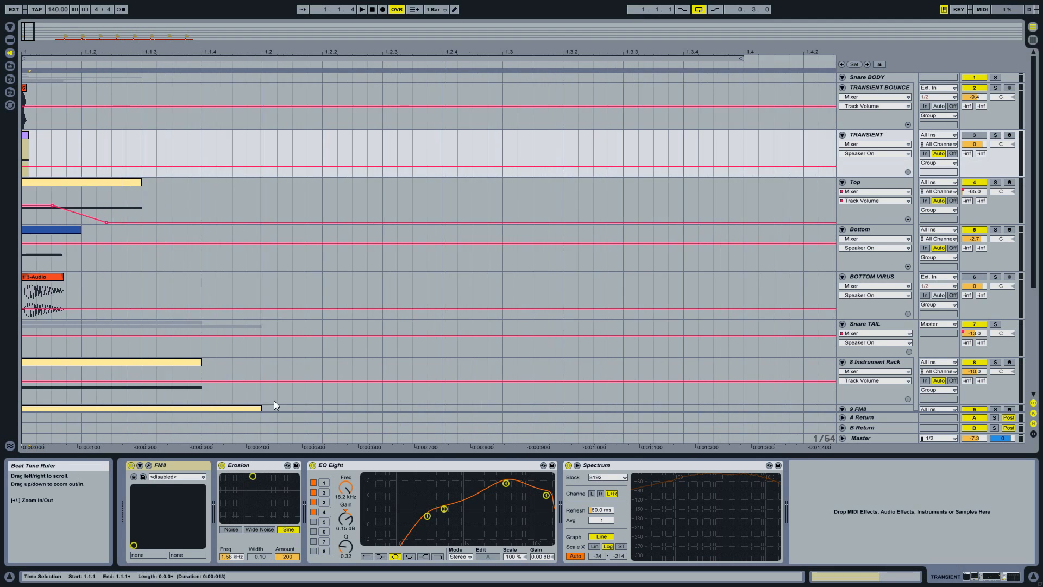
click(875, 180)
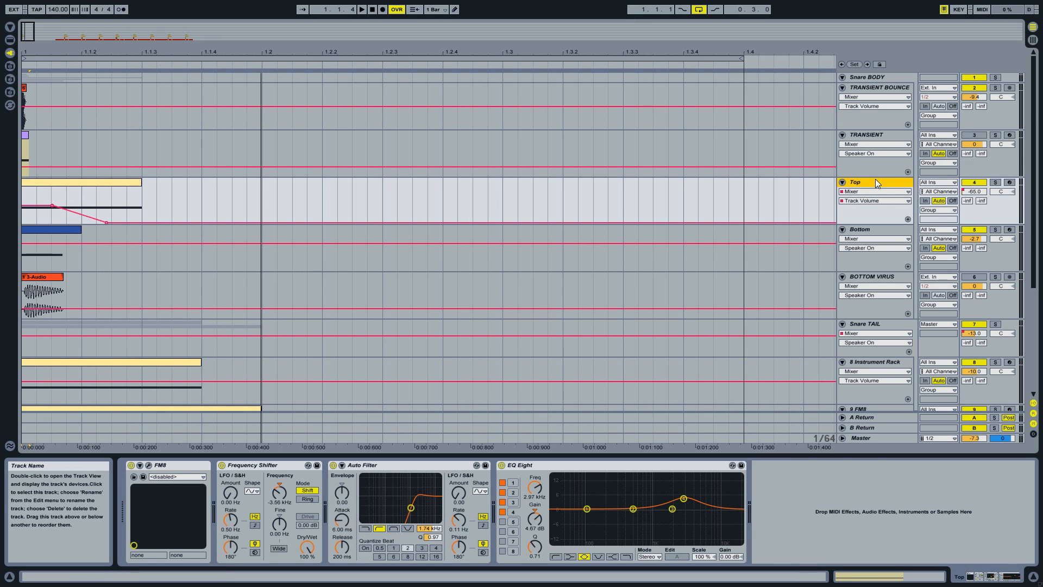
click(871, 230)
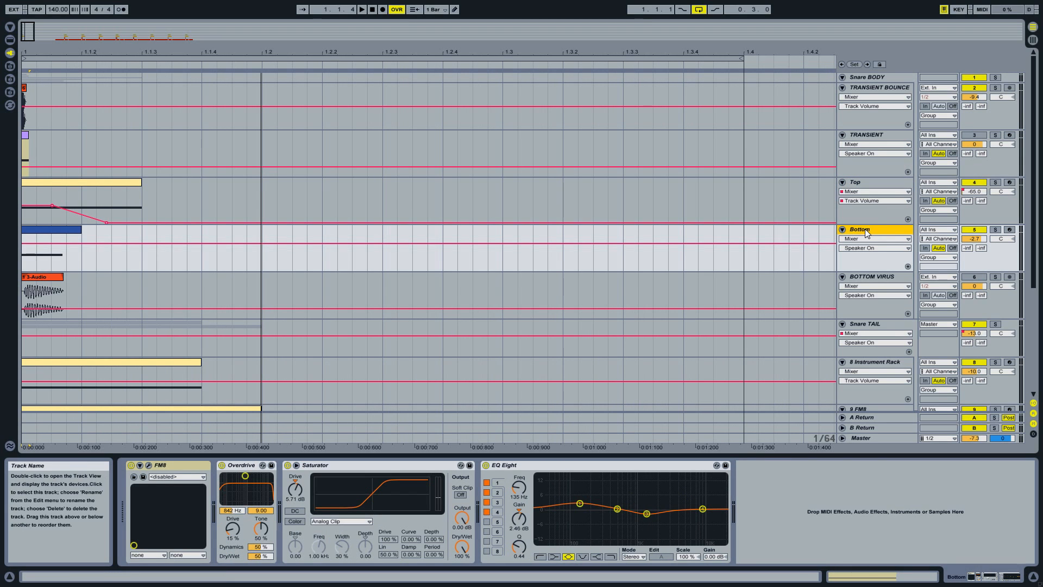
Solo the Bottom track and play its short clip from the start, stopping playback at the end.
click(996, 230)
key(space)
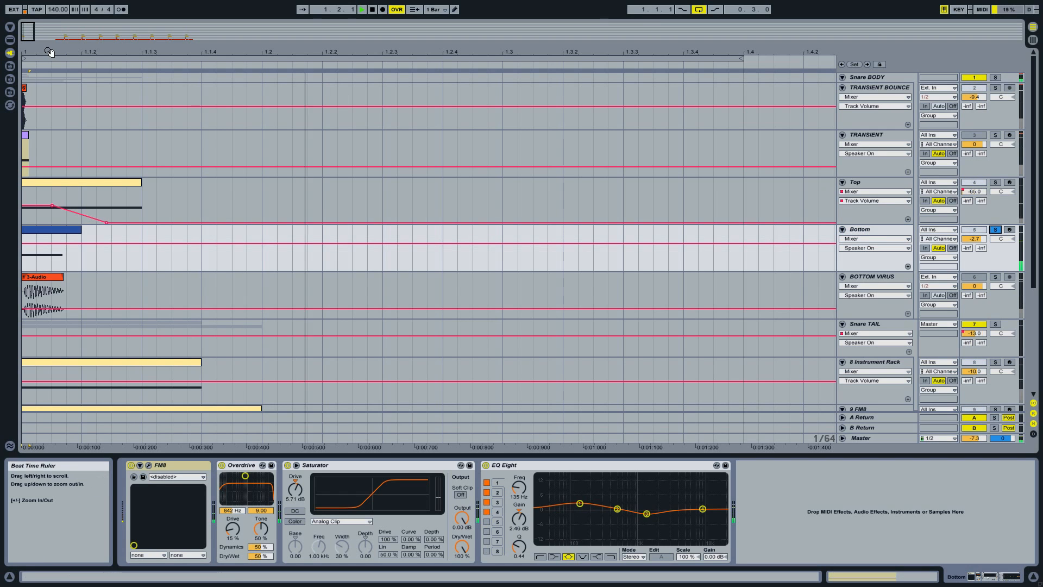
click(32, 50)
drag(32, 50, 32, 74)
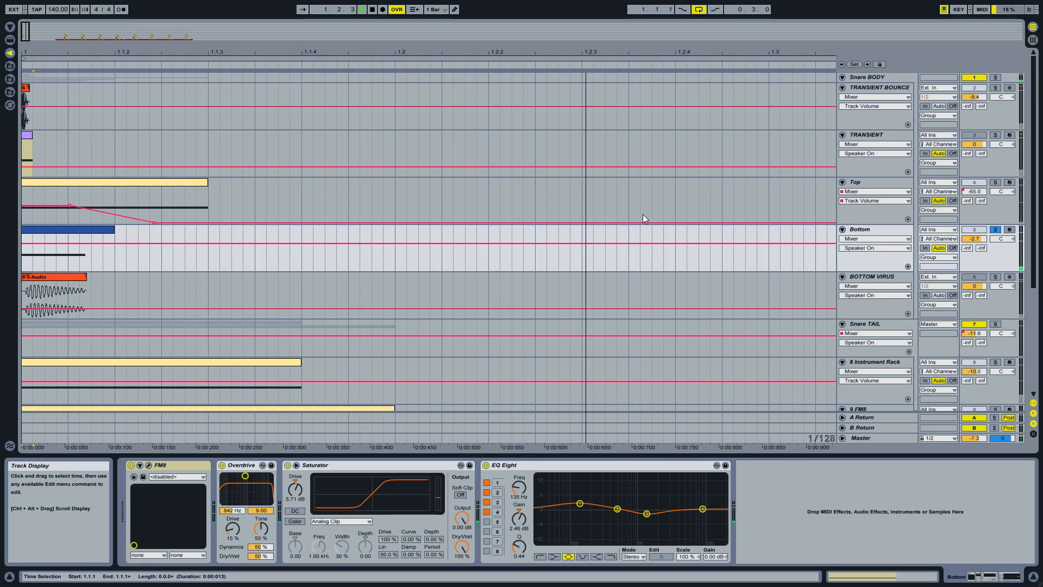
drag(297, 50, 261, 46)
key(space)
Select the FM8 synthesizer in the Bottom track's device chain.
click(410, 51)
drag(410, 51, 242, 51)
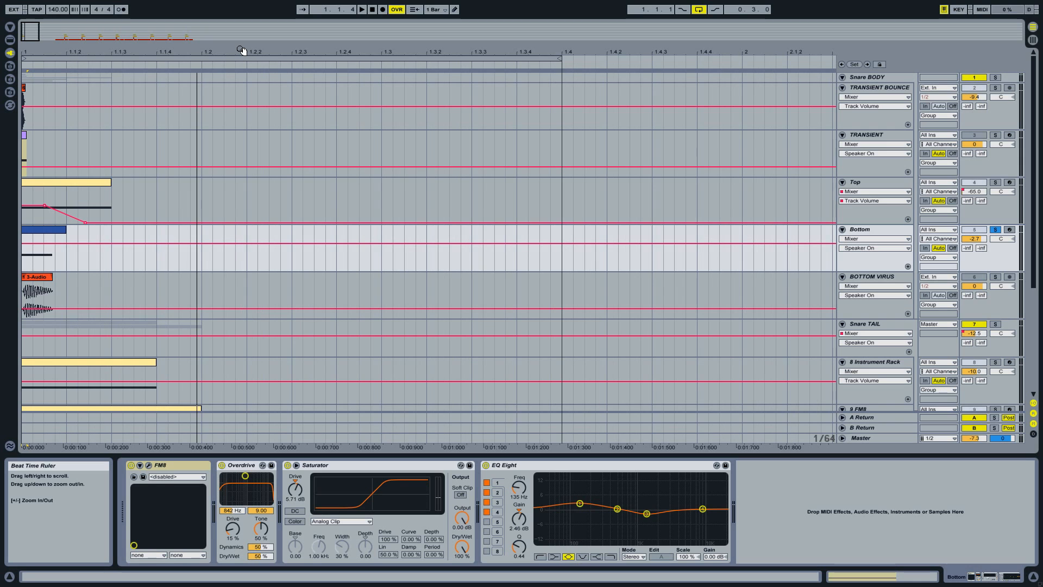
drag(42, 51, 51, 74)
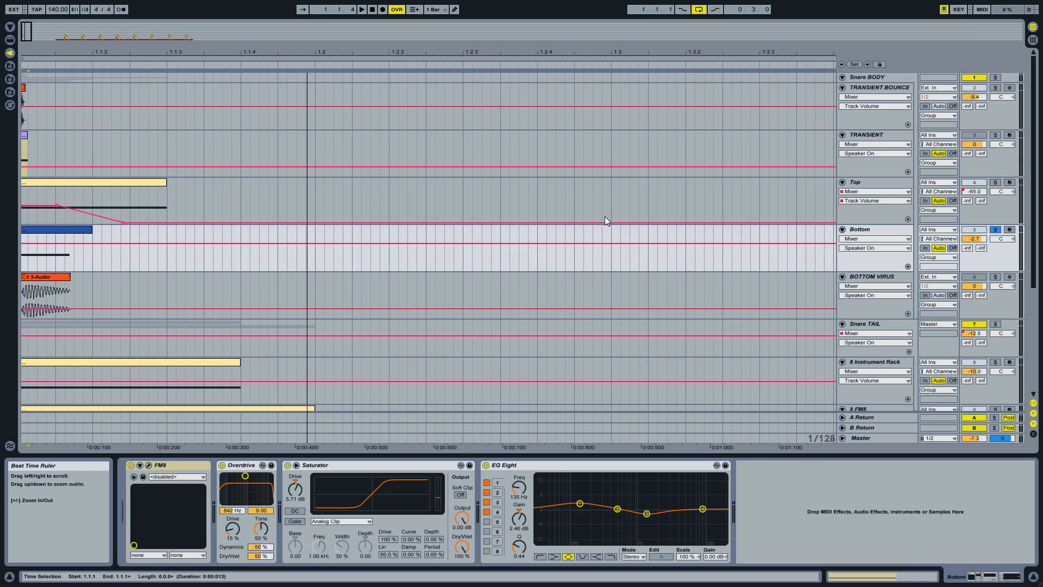
click(170, 467)
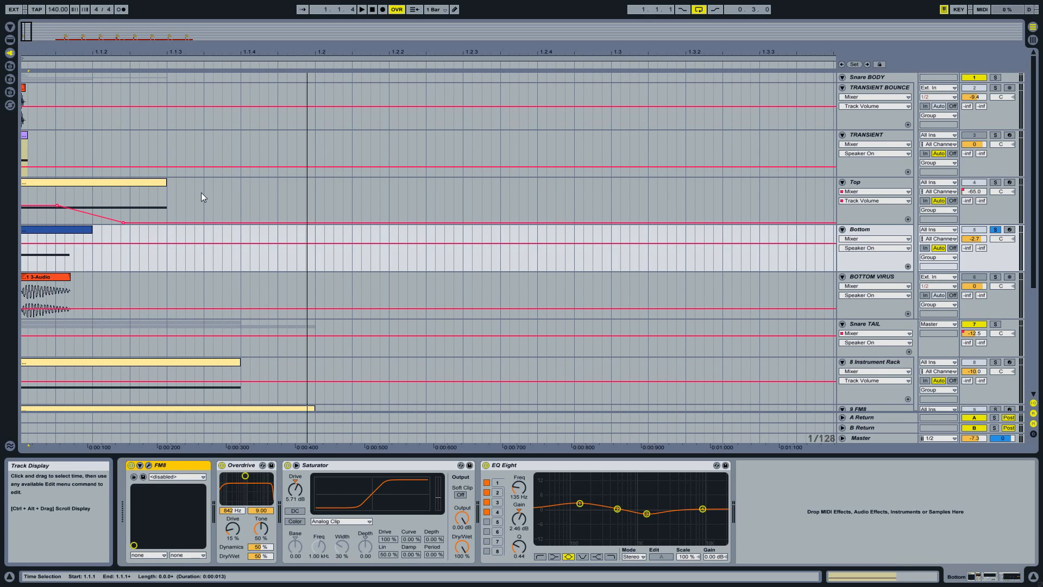
Select the BOTTOM VIRUS track and its clip, solo the track and play it from the start.
click(85, 283)
click(863, 278)
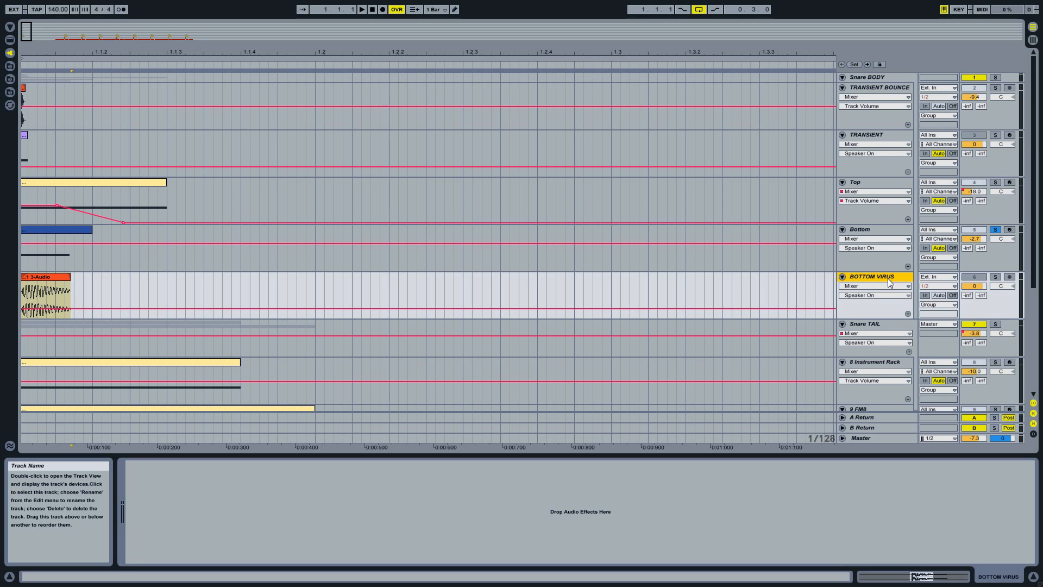
click(993, 278)
key(space)
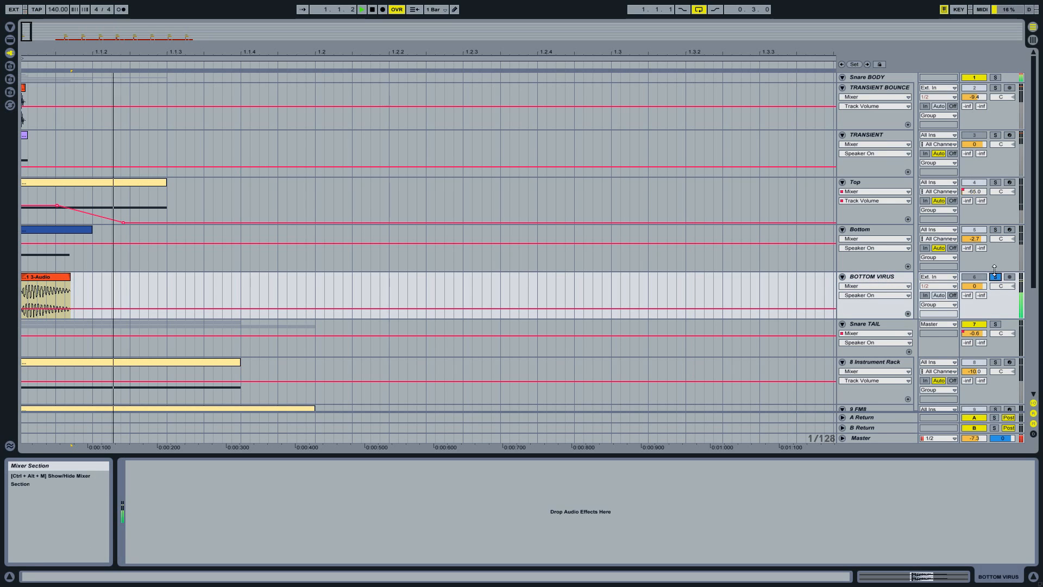
Compare the Bottom and BOTTOM VIRUS layers by switching solo back and forth during playback, ending on Bottom.
click(995, 230)
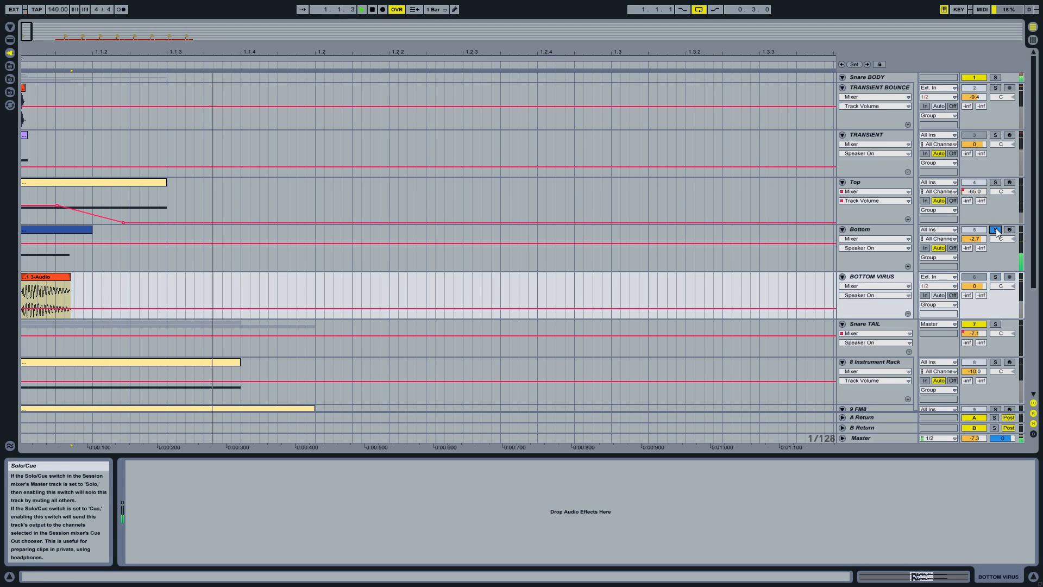
click(996, 277)
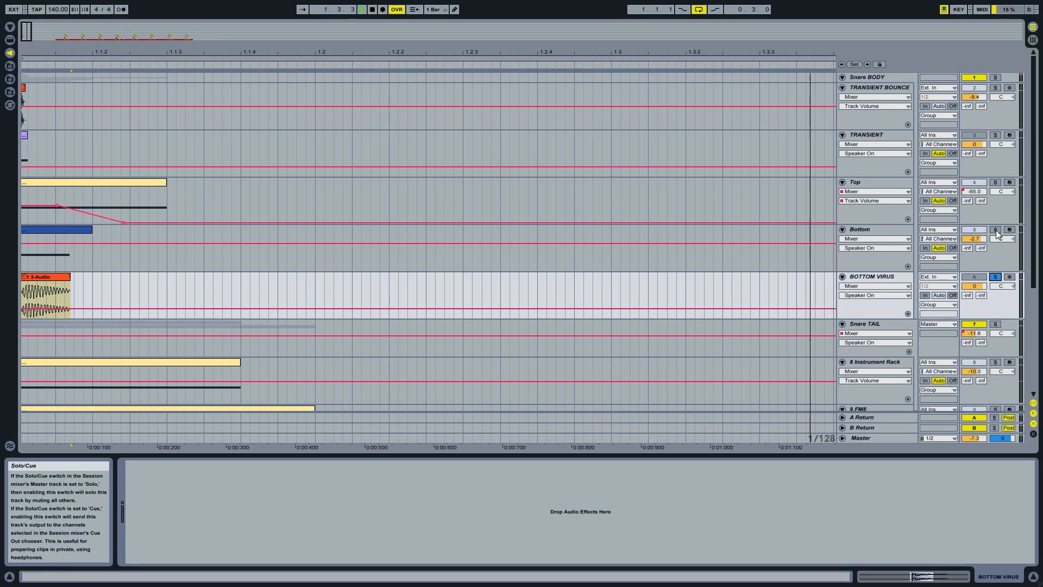
click(996, 229)
click(995, 277)
click(996, 230)
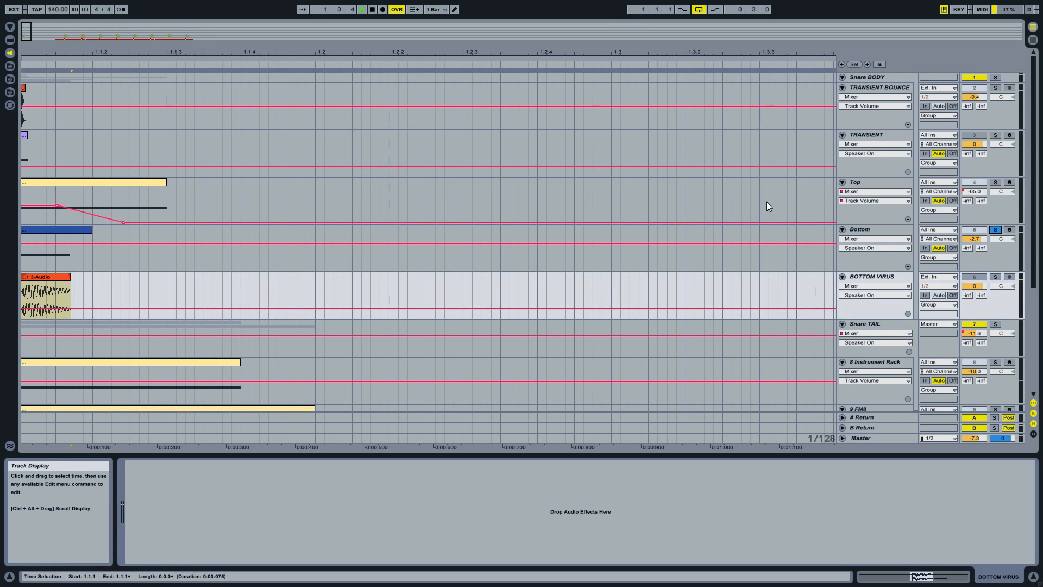
Clear the Bottom track's solo, stop playback and compare the Bottom clip with the BOTTOM VIRUS audio clip.
click(995, 229)
key(space)
drag(35, 51, 318, 278)
click(318, 278)
click(224, 228)
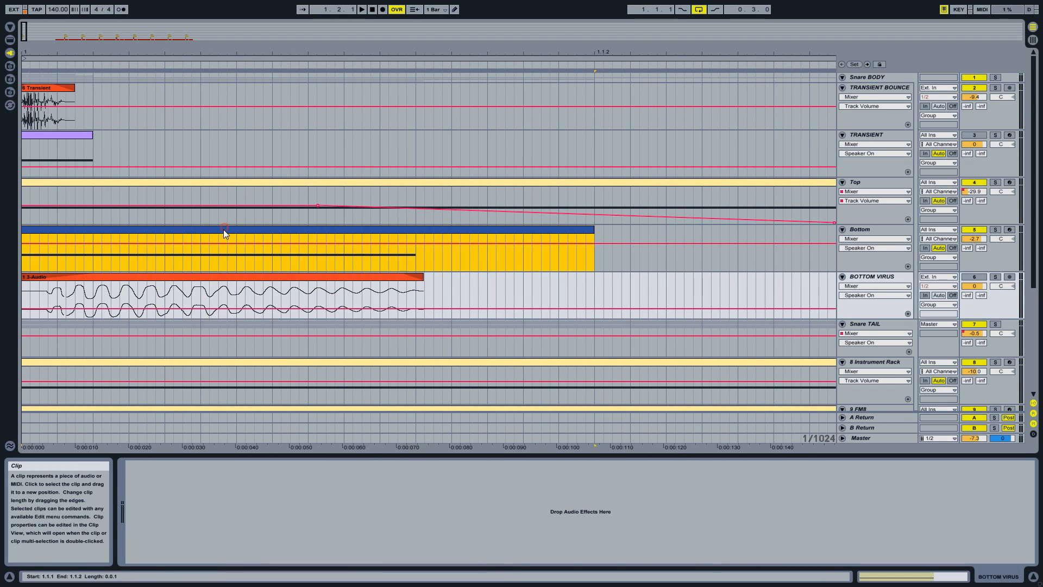
click(205, 277)
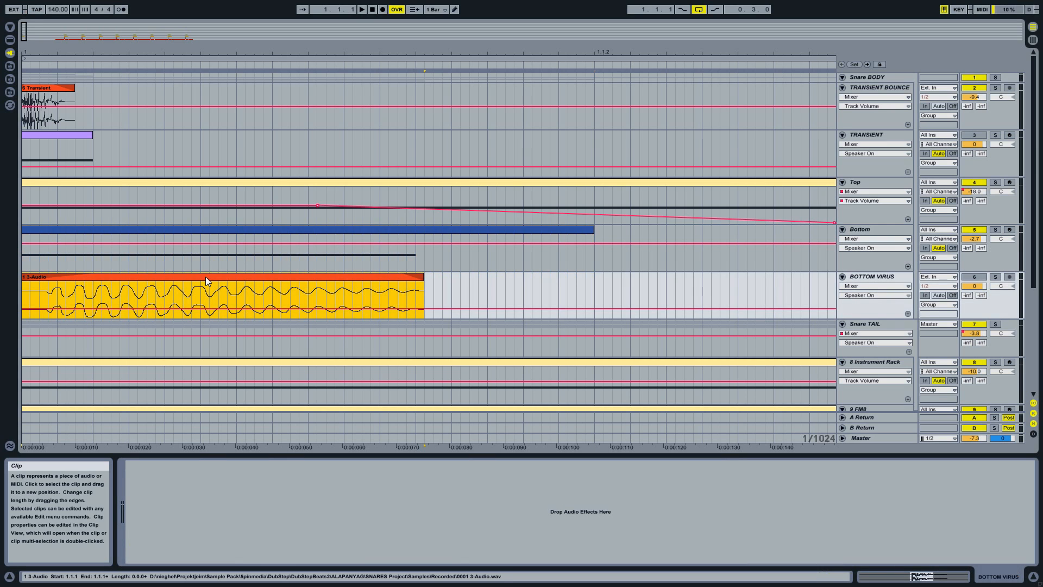
Examine the BOTTOM VIRUS waveform against the Bottom clip, selecting the two clips alternately.
click(870, 277)
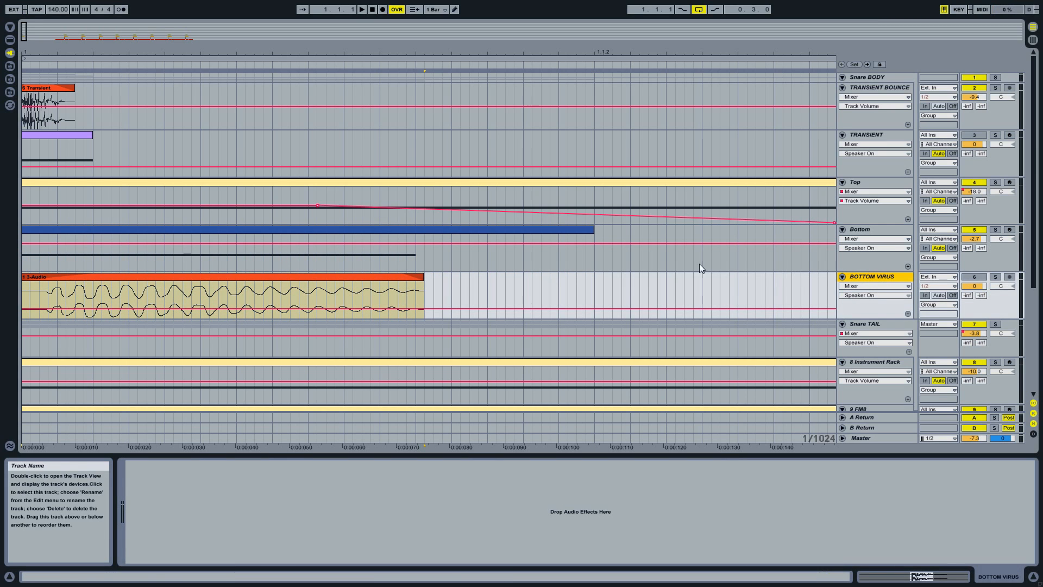
click(100, 277)
drag(41, 53, 233, 248)
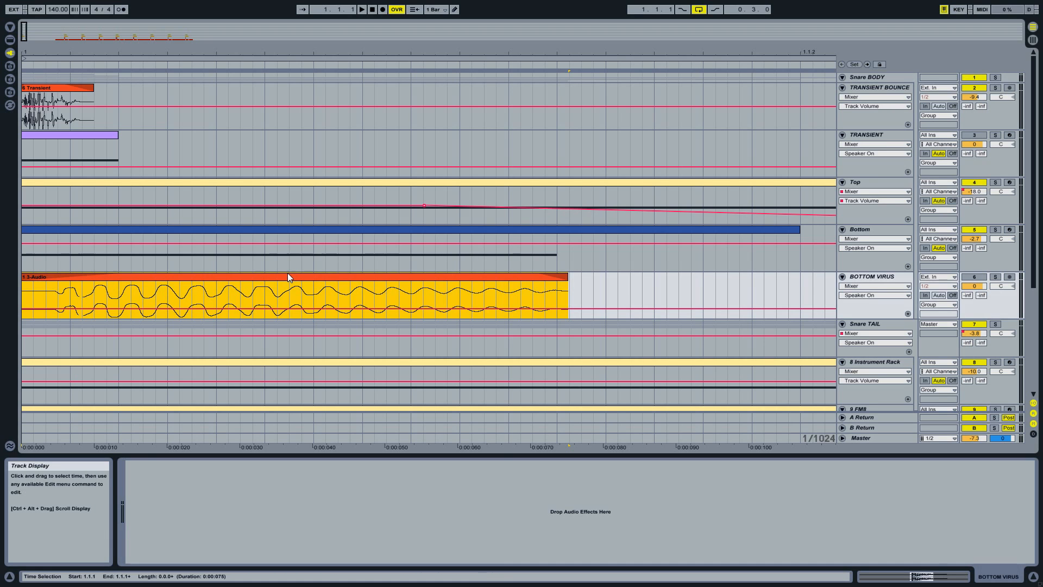
click(249, 275)
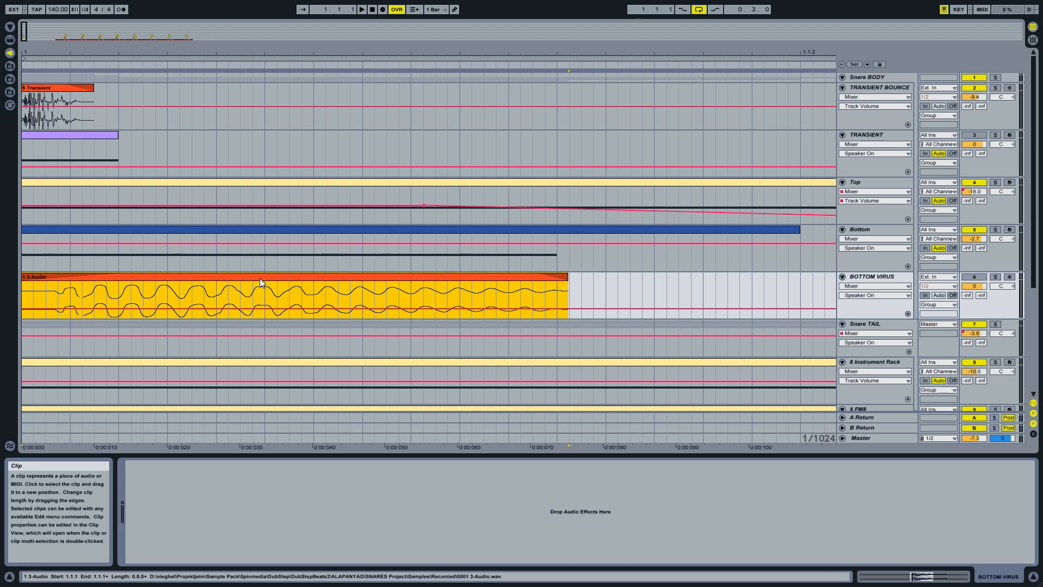
click(262, 227)
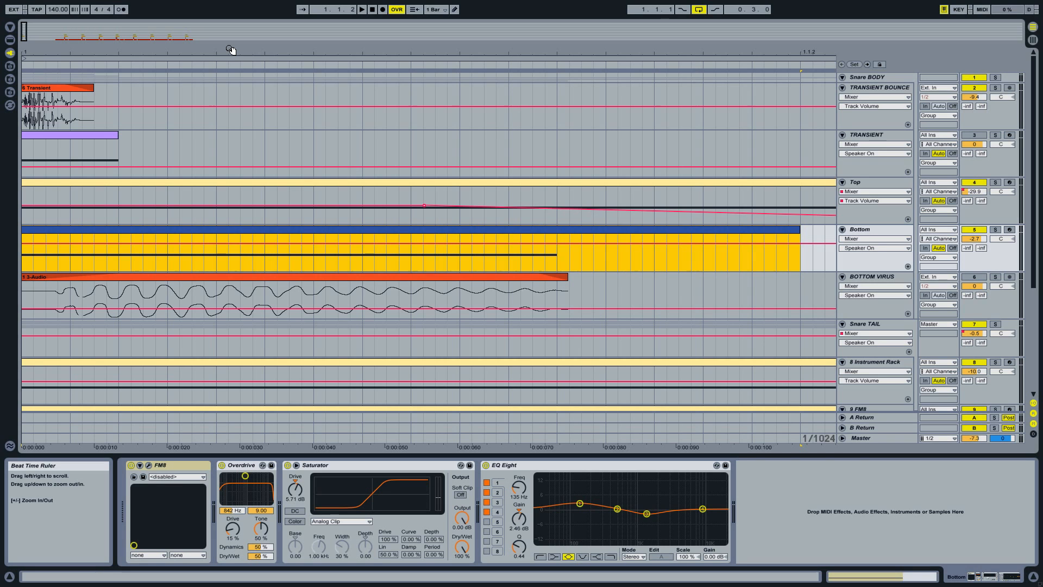
drag(231, 50, 116, 44)
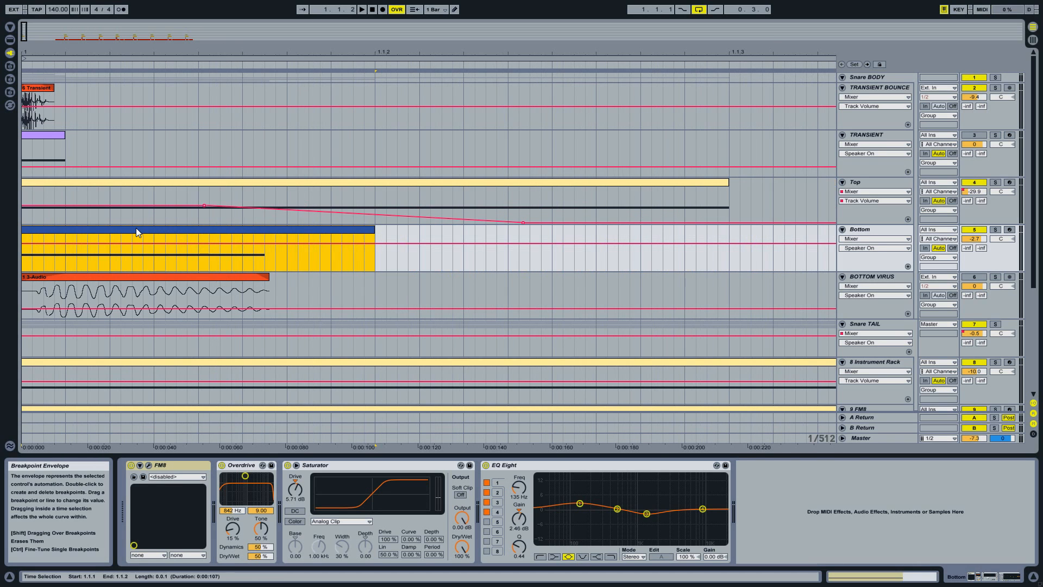
click(125, 276)
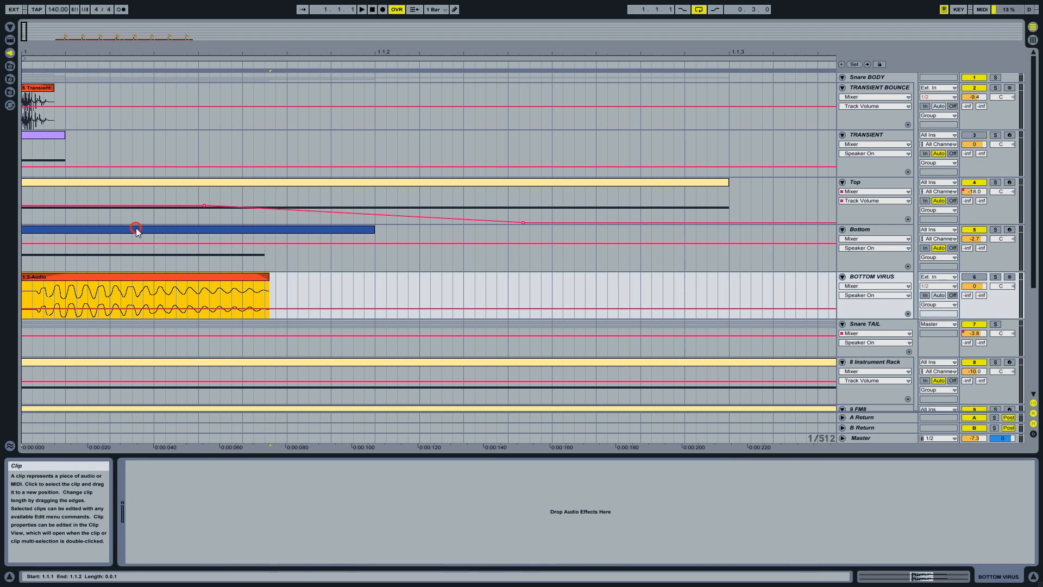
click(135, 228)
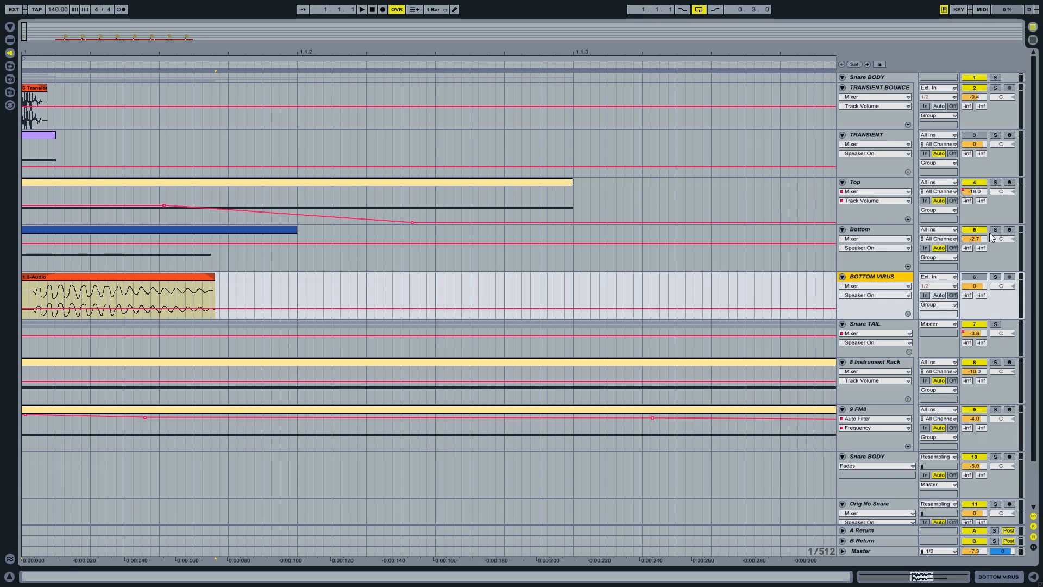
Solo the Bottom and TRANSIENT BOUNCE tracks together, play them from the start and select the BOTTOM VIRUS clip.
click(995, 230)
click(995, 88)
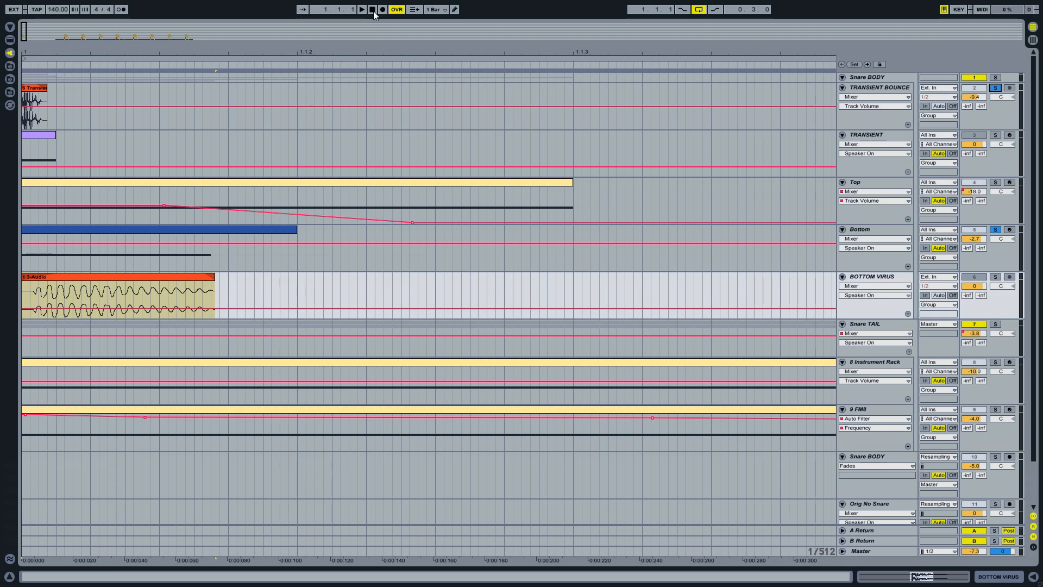
key(space)
drag(345, 53, 33, 53)
key(space)
drag(387, 51, 119, 81)
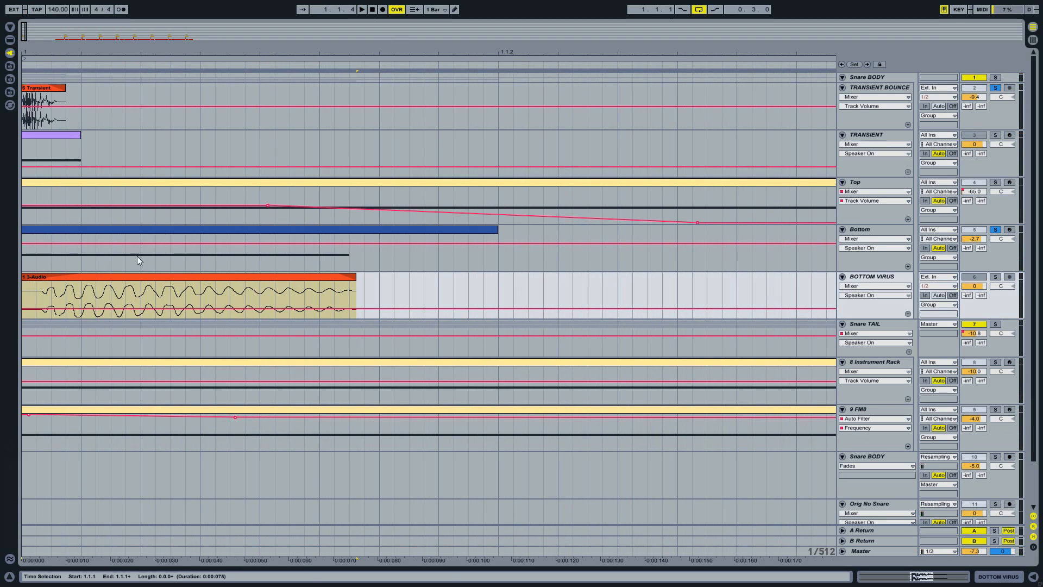
click(112, 278)
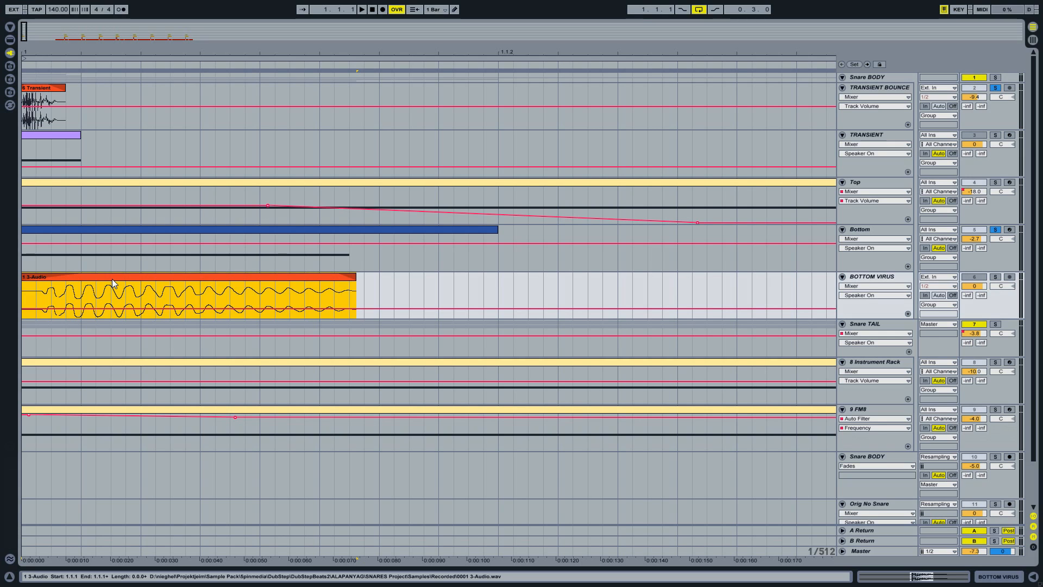
Solo the Top track, play it, and open its device chain with the FM8 synthesizer selected.
click(994, 184)
key(space)
drag(390, 48, 167, 49)
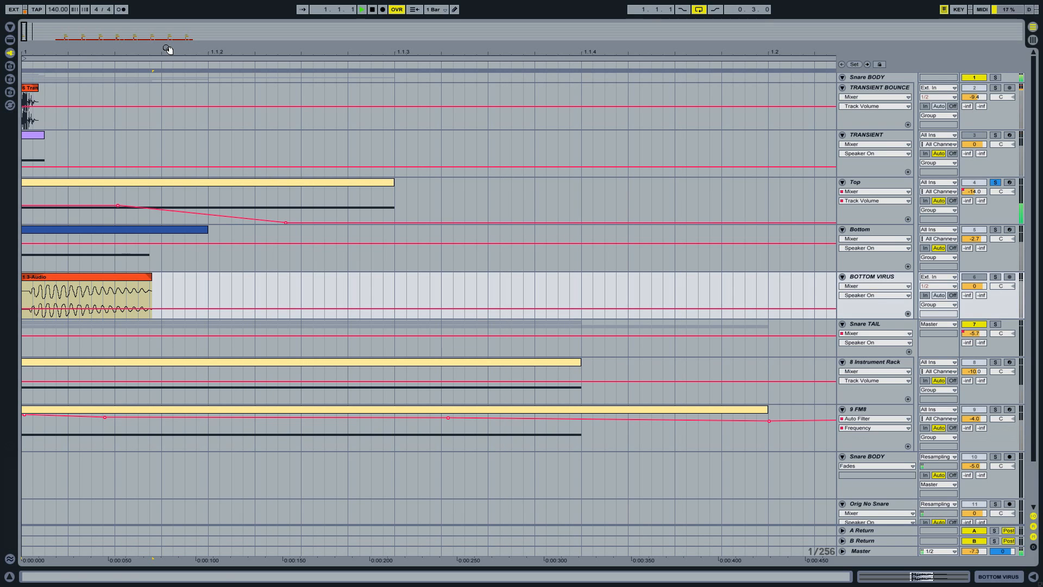
click(853, 182)
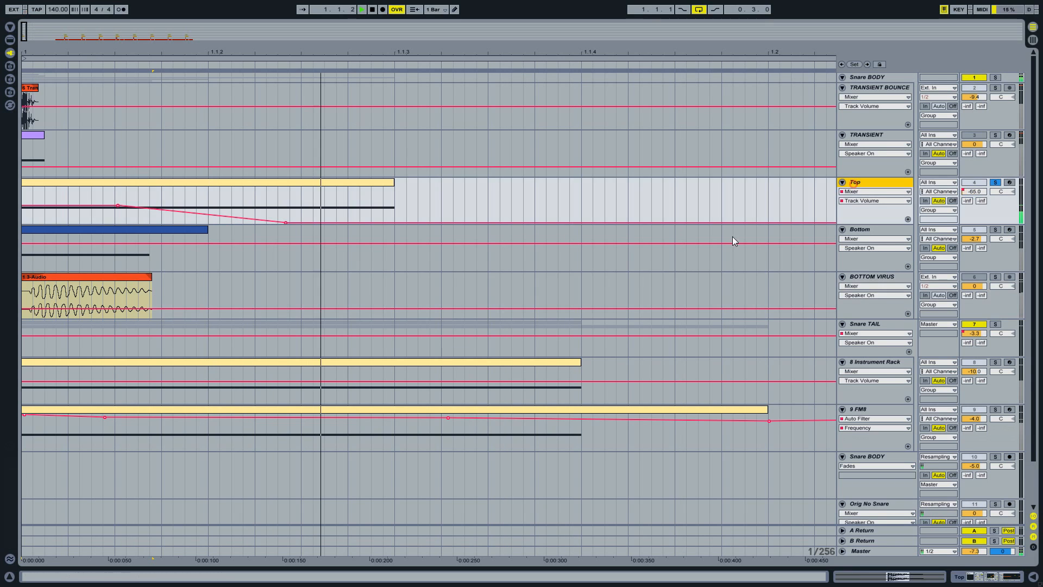
double_click(885, 179)
click(166, 471)
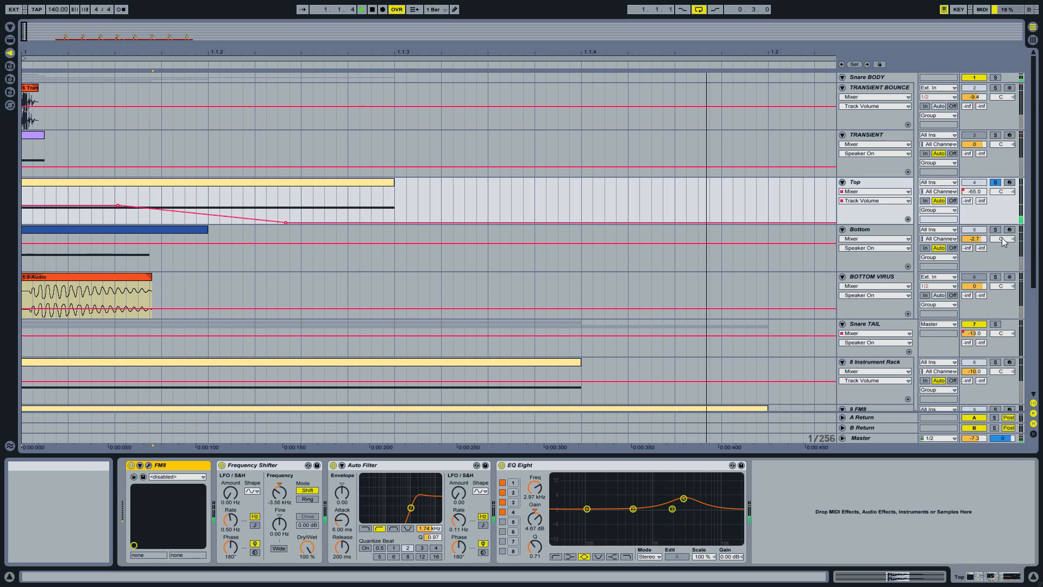
Solo the TRANSIENT BOUNCE, Top and Bottom tracks together, play the combined layers, hide the device chain and stop playback.
click(994, 183)
click(997, 230)
ctrl+click(995, 183)
ctrl+click(994, 89)
key(space)
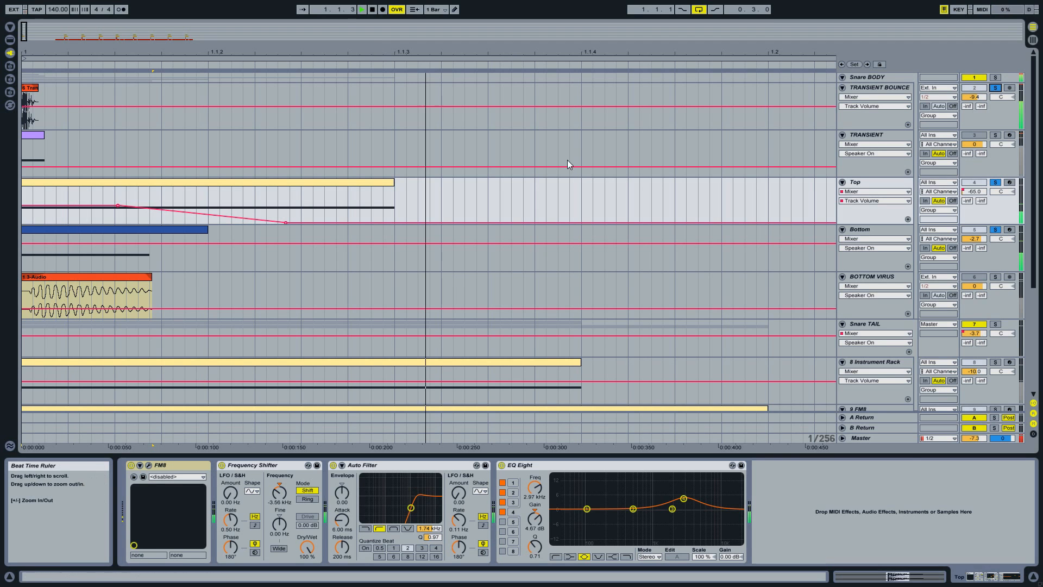
click(1033, 576)
drag(307, 50, 306, 43)
key(space)
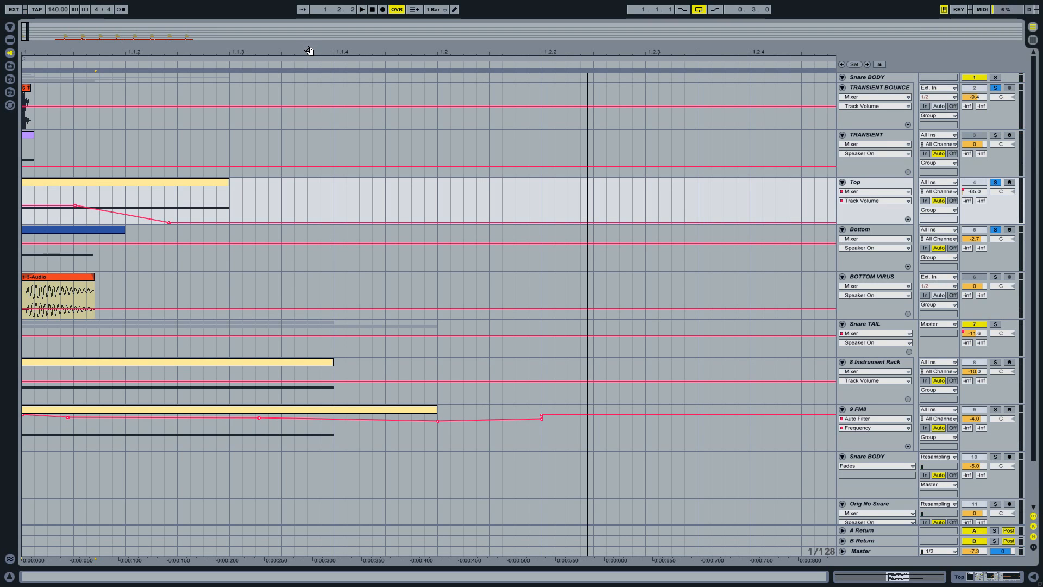
drag(308, 51, 253, 50)
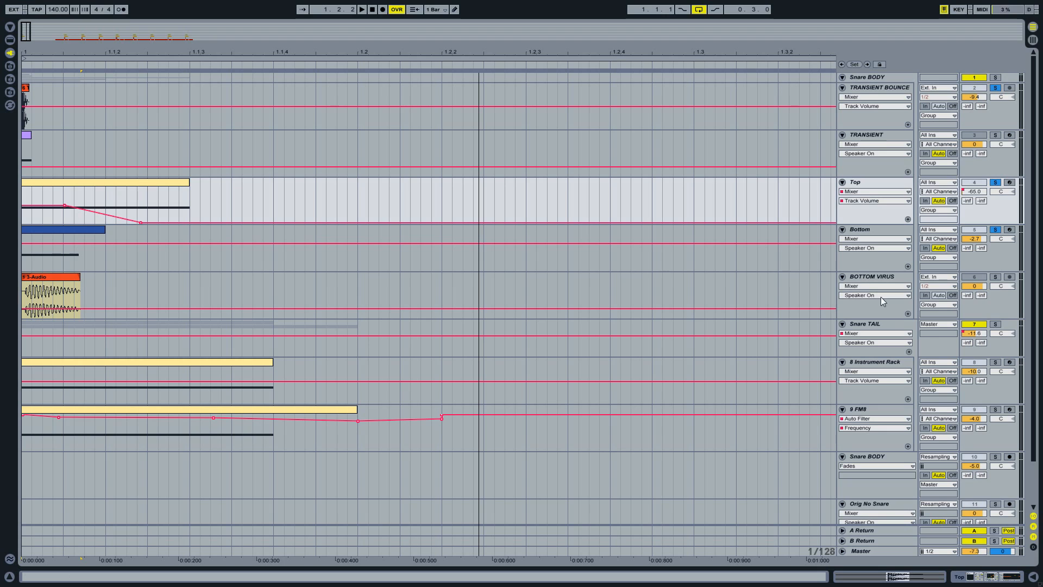
Select and solo the Snare TAIL group and play it from the start.
click(996, 325)
click(891, 324)
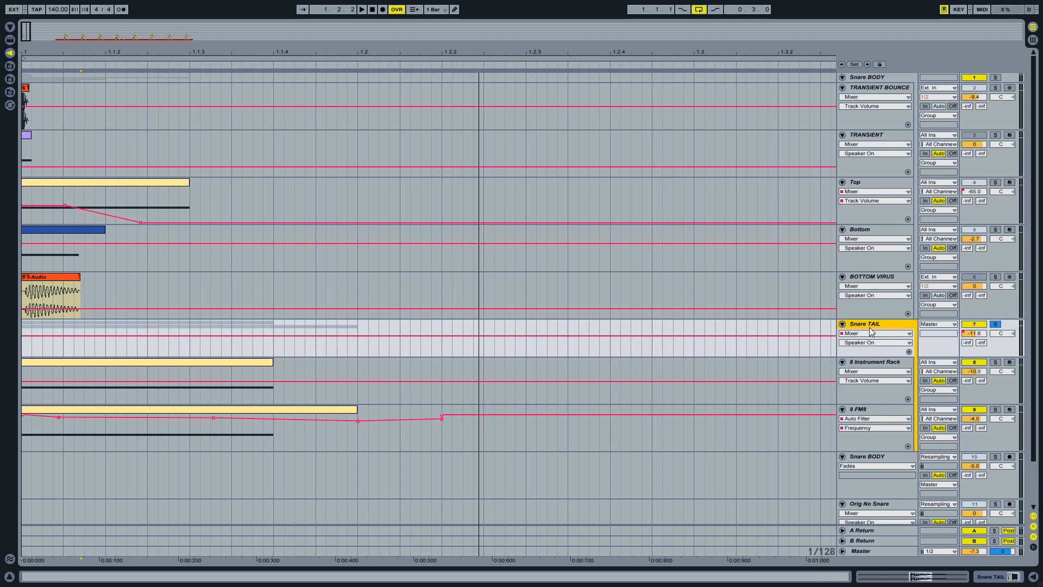
key(space)
drag(212, 53, 212, 50)
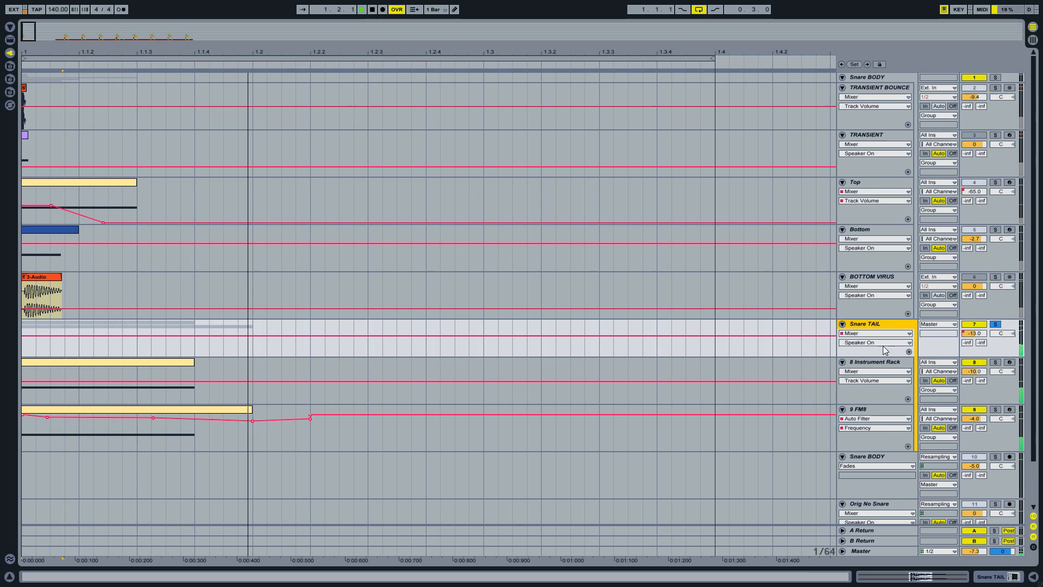
Inspect the device chains of the 8 Instrument Rack and 9 FM8 tracks in the Snare TAIL group.
click(881, 362)
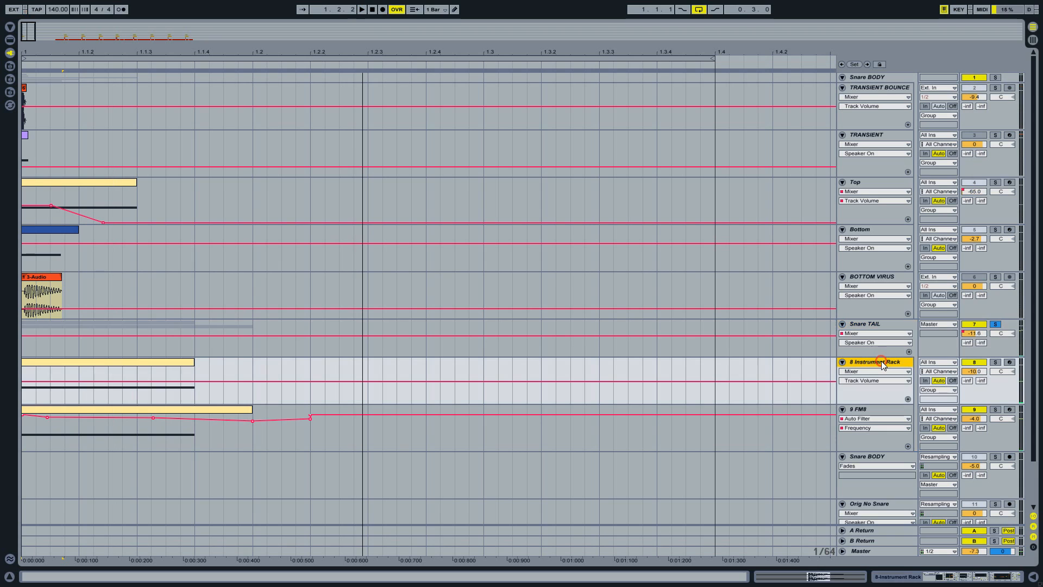
double_click(860, 409)
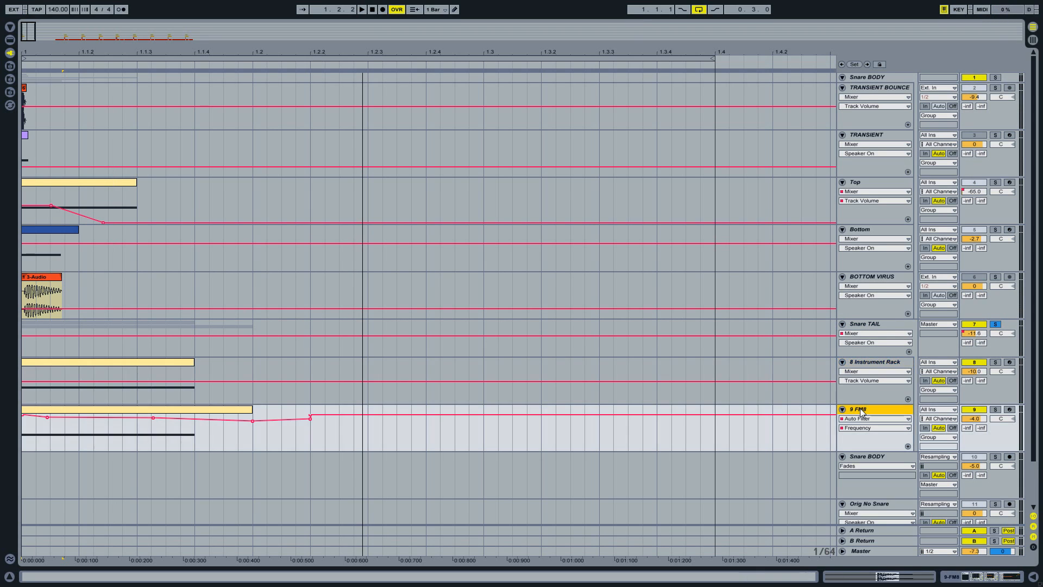
click(868, 323)
scroll(870, 325, down, 5)
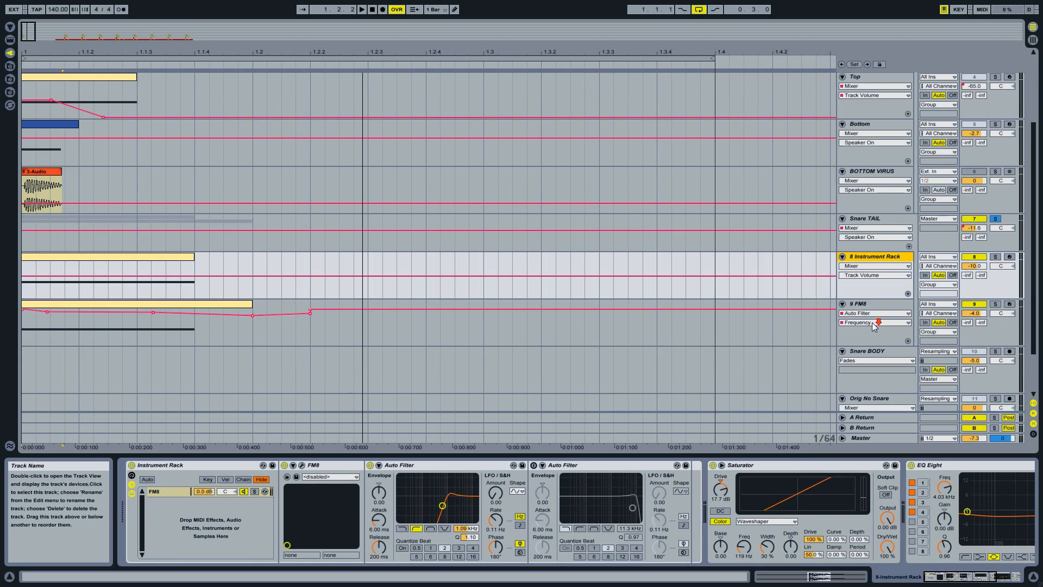
click(871, 261)
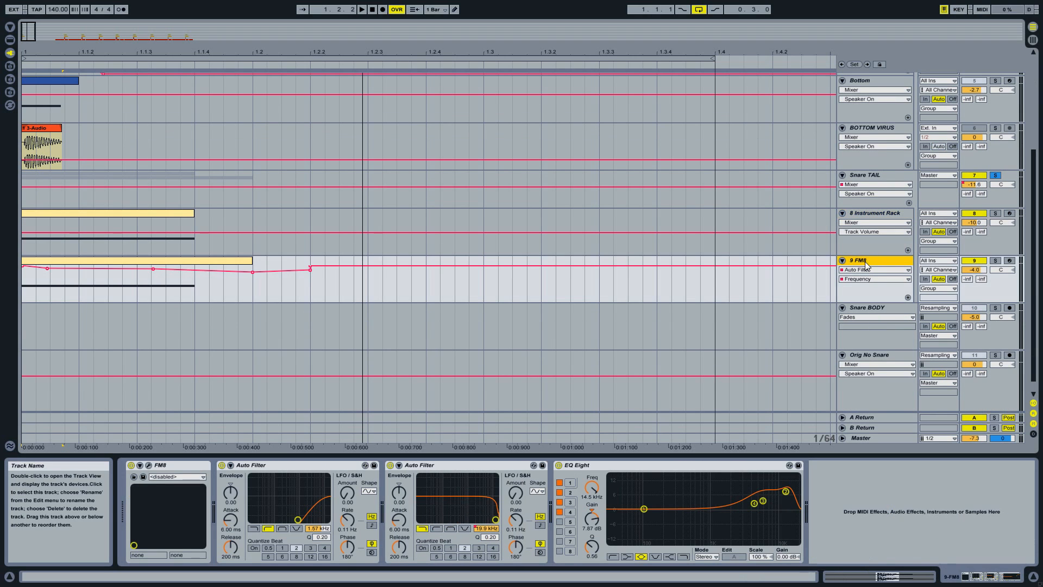
Play the 9 FM8 track soloed, compare it with 8 Instrument Rack and the Snare TAIL group, and clear the solos.
click(995, 261)
key(space)
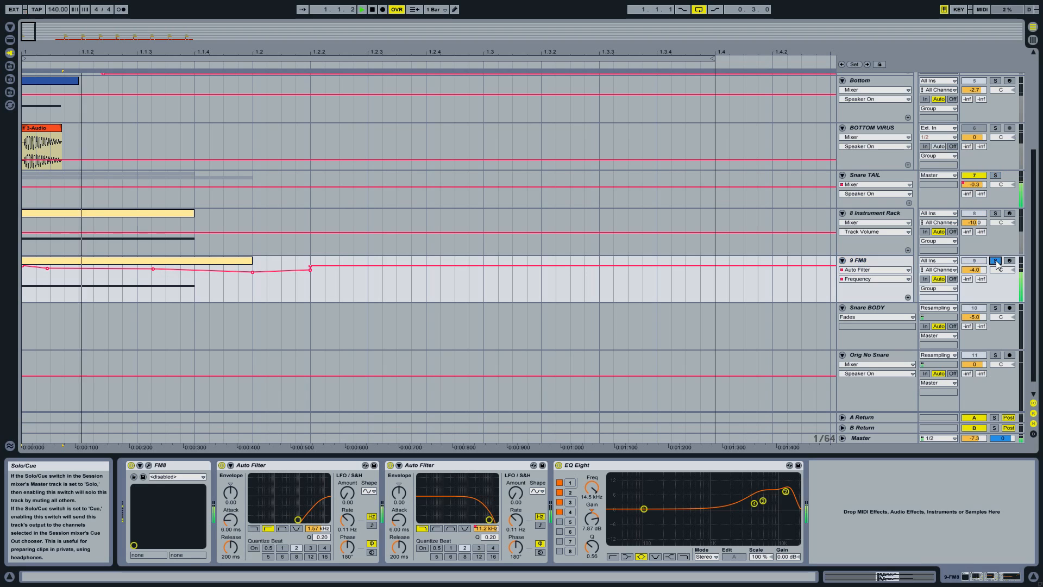
click(996, 213)
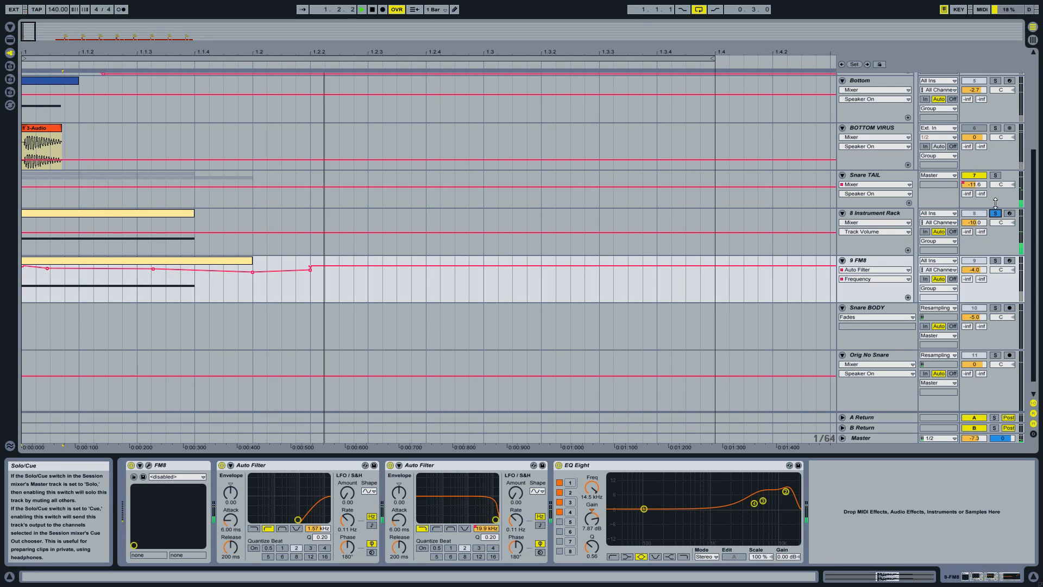
click(995, 176)
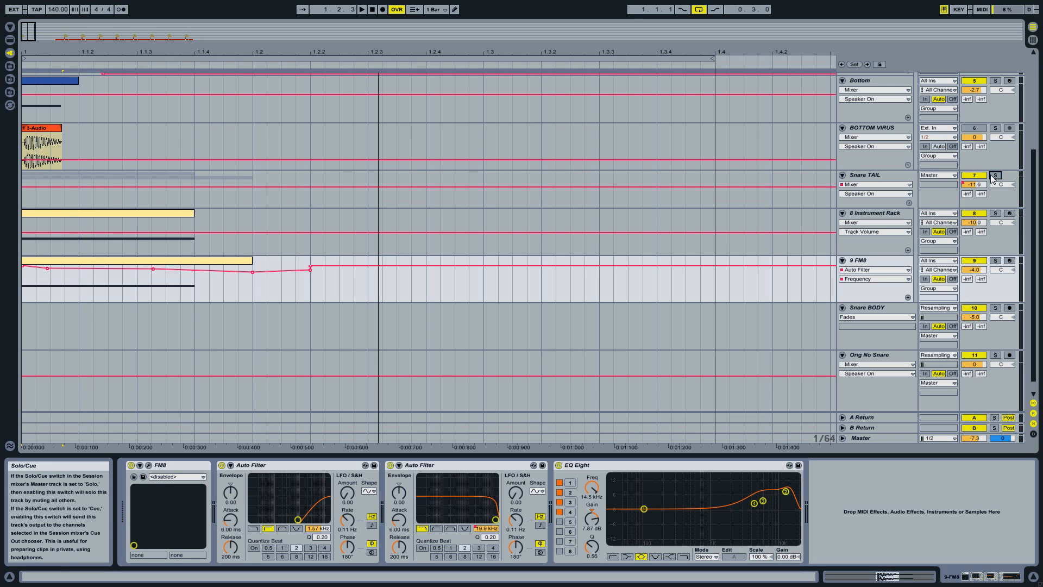
Hide the device chain, deactivate the Snare TAIL group and play the snare without its tail.
click(1034, 576)
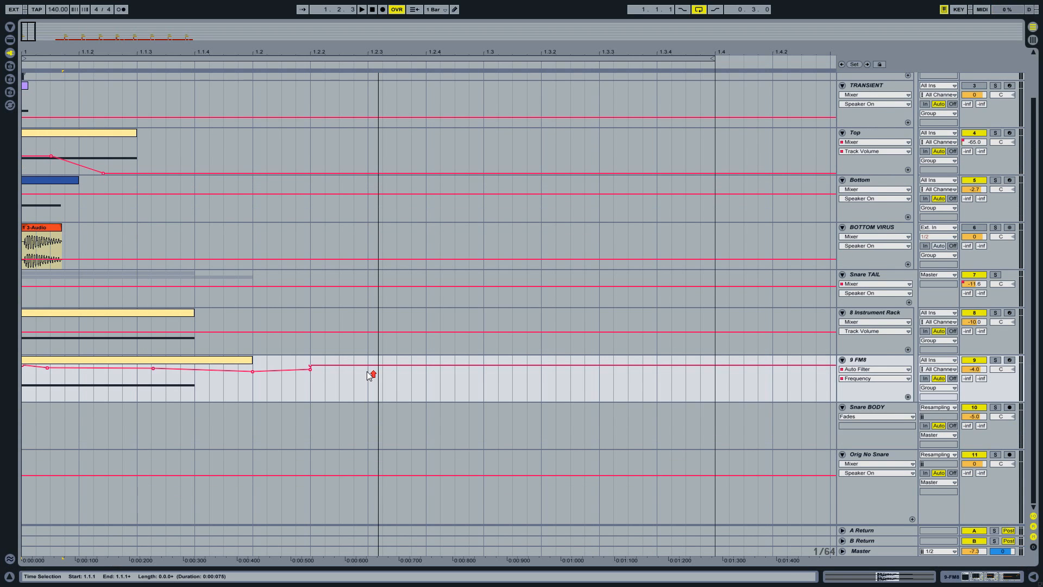
scroll(367, 372, up, 1)
scroll(368, 372, up, 1)
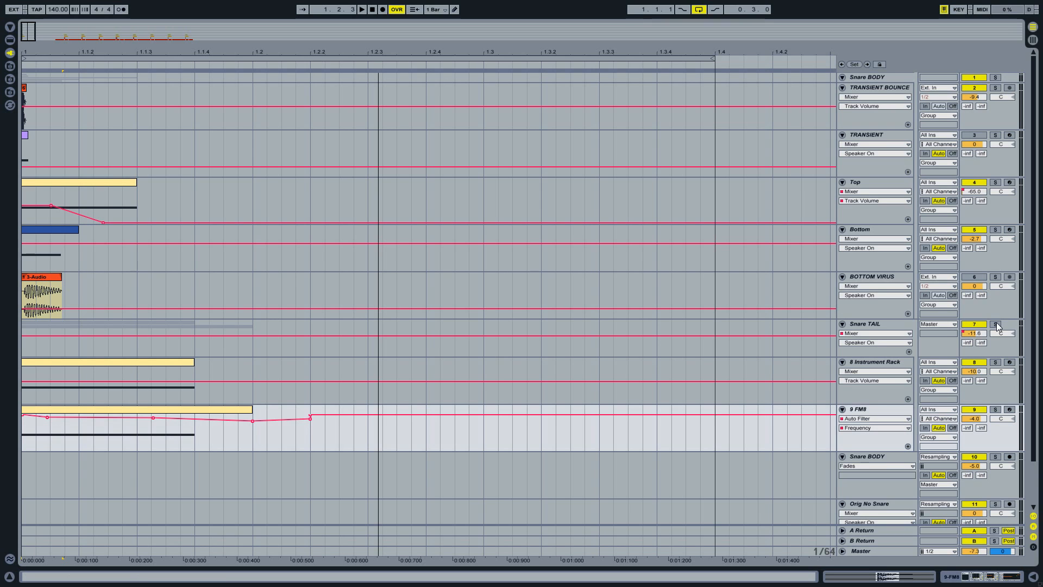
click(975, 325)
click(304, 49)
drag(304, 49, 225, 51)
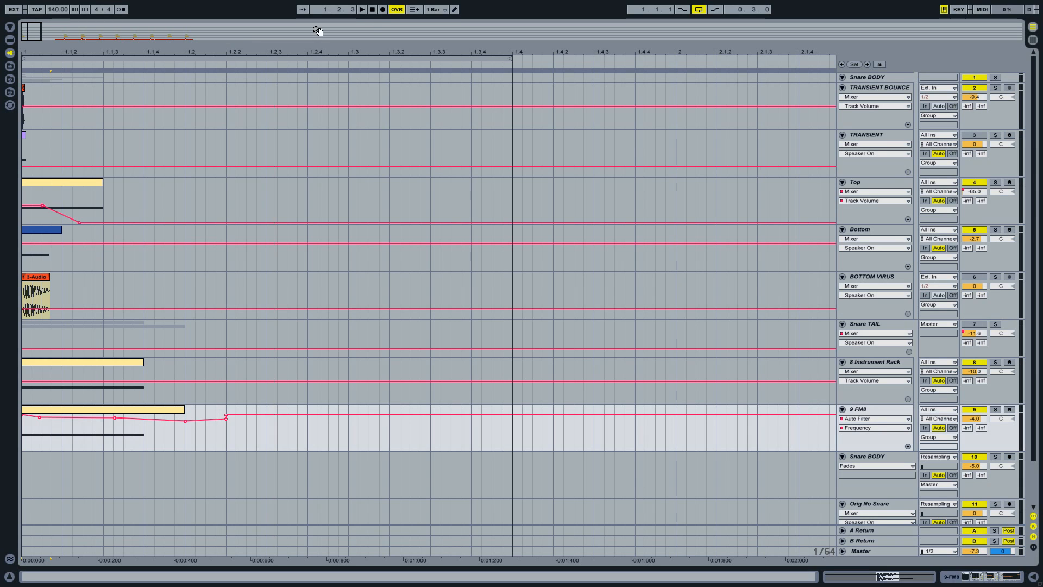
drag(273, 50, 257, 51)
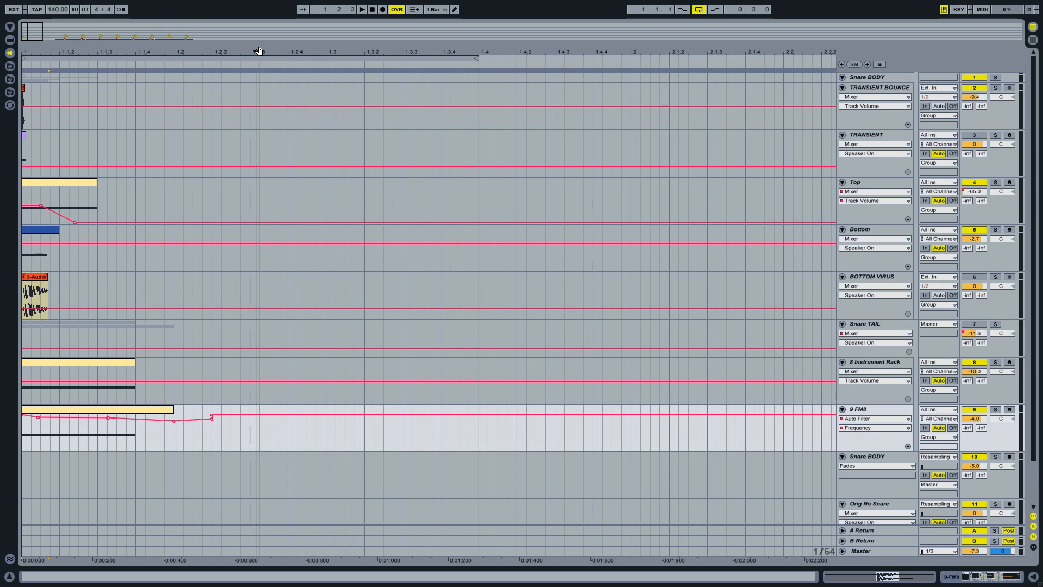
key(space)
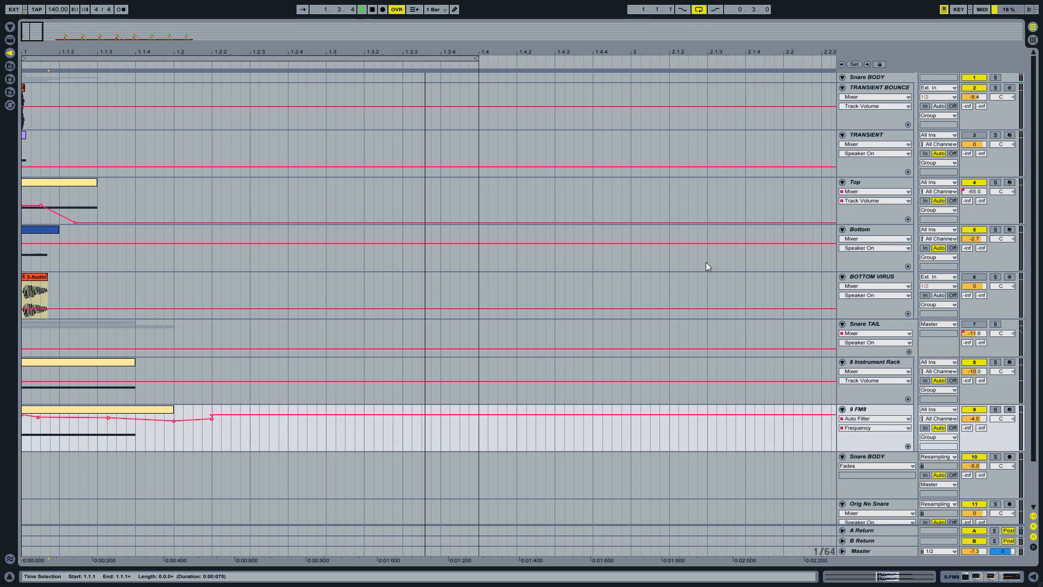
Reactivate the Snare TAIL group during playback, listen to the full snare and stop playback.
click(974, 325)
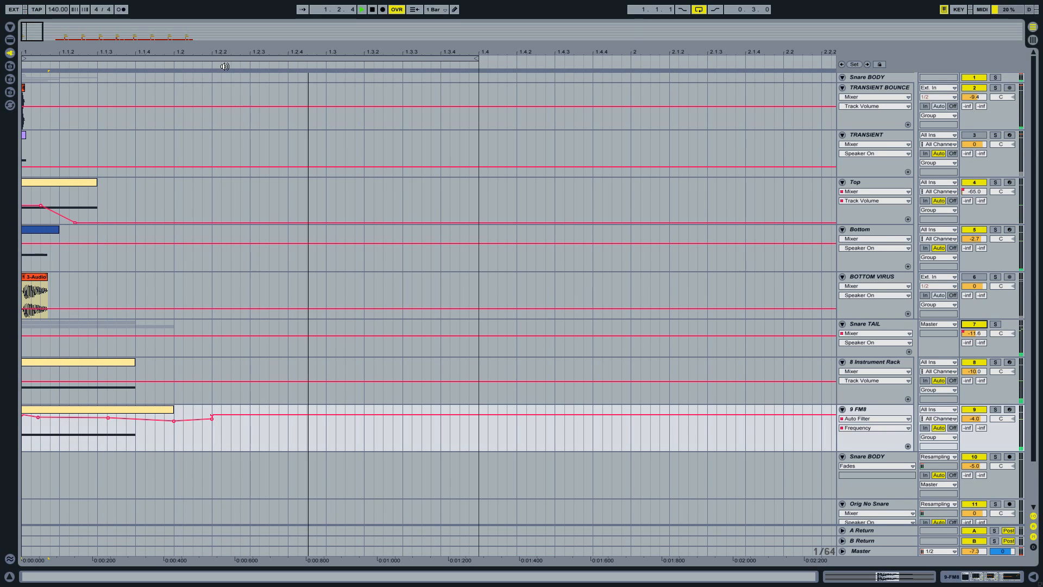
drag(226, 53, 211, 51)
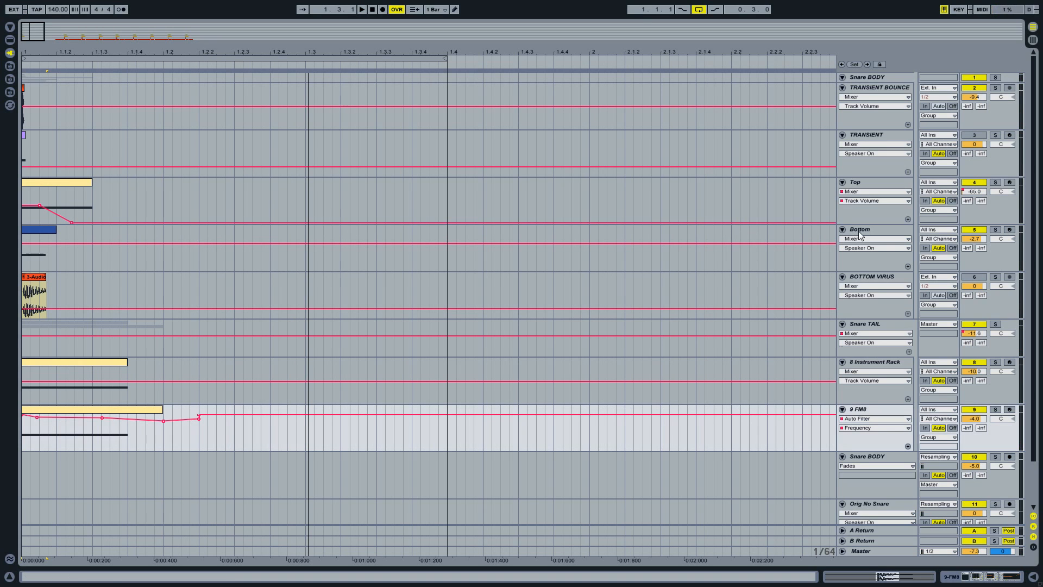
drag(333, 52, 242, 56)
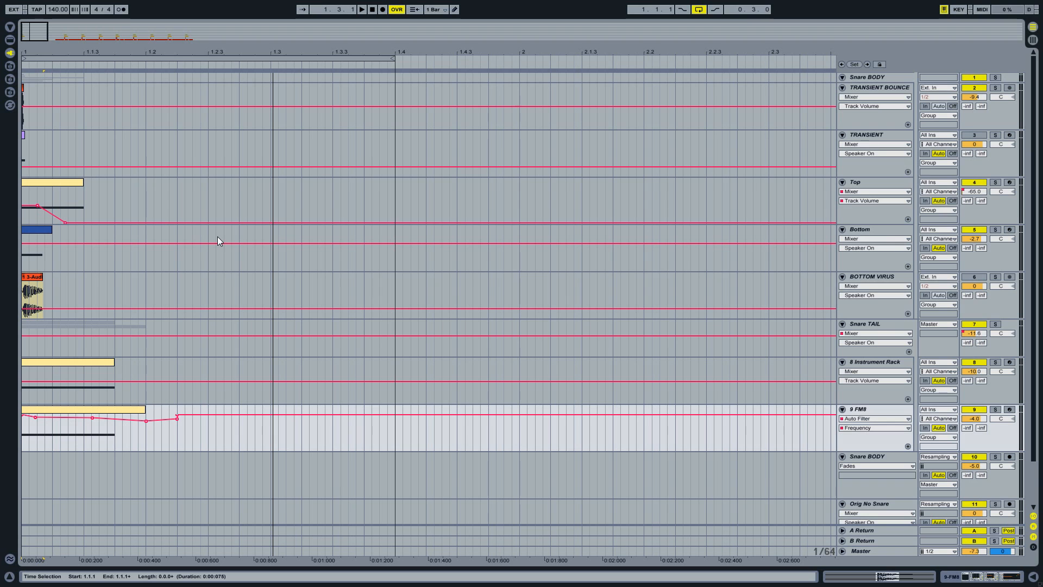
Play the full snare, lower the master volume to -22.4 dB during playback and stop.
mouse_move(30, 53)
mouse_down()
mouse_move(30, 81)
mouse_move(28, 48)
mouse_up()
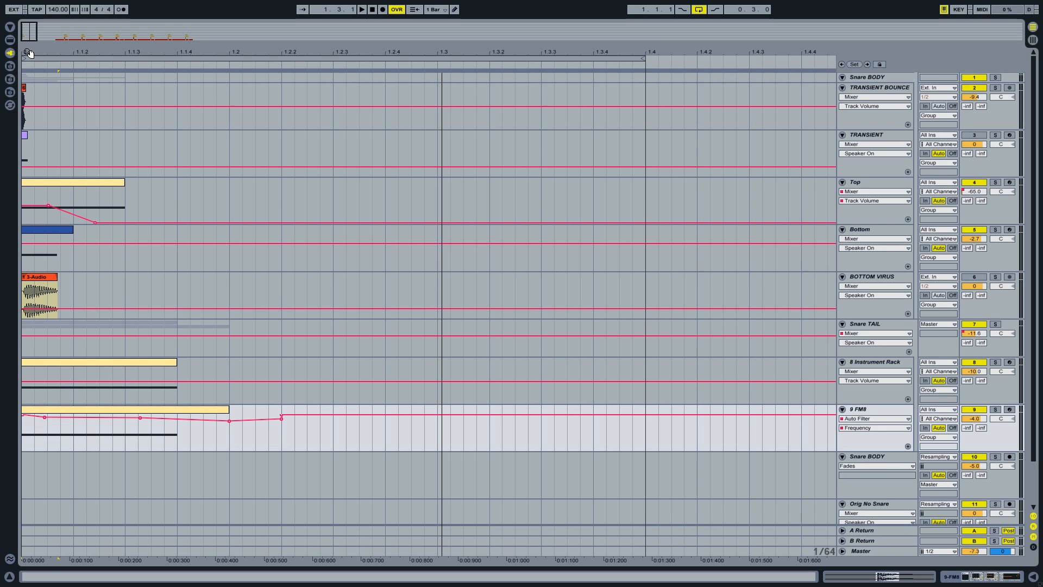
key(Tab)
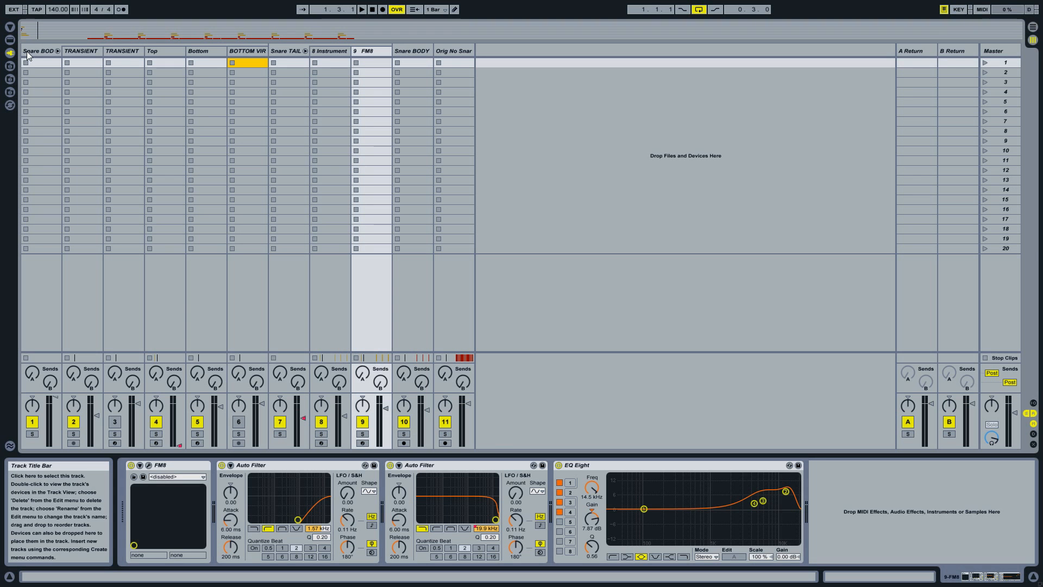
click(1017, 413)
key(space)
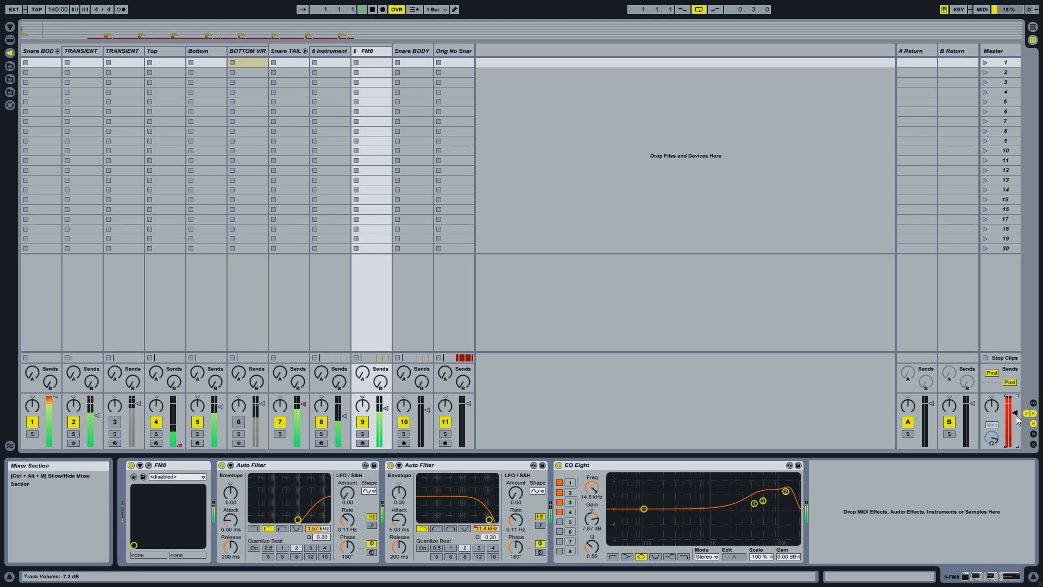
drag(1015, 413, 1015, 431)
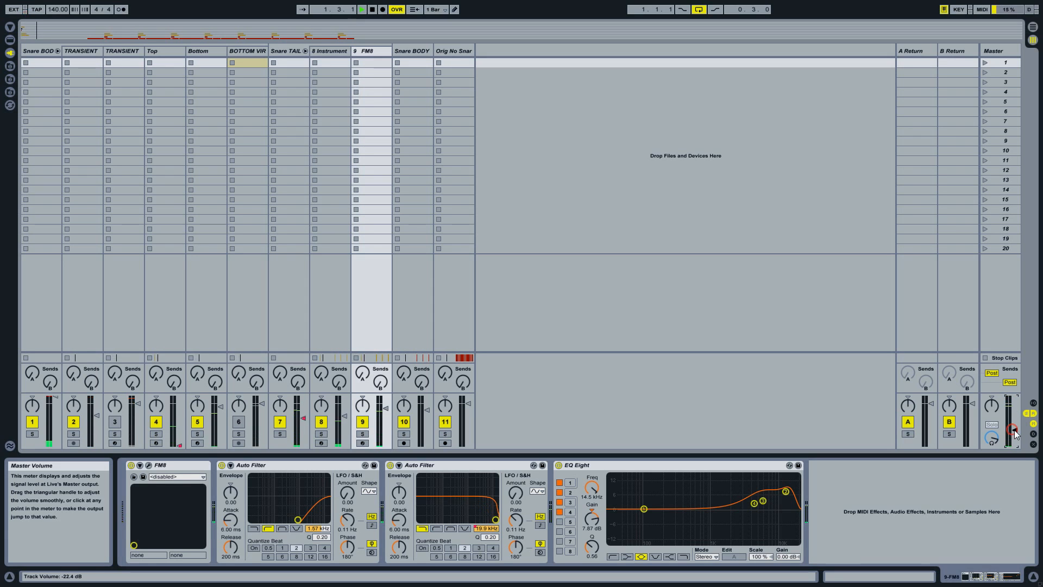
key(space)
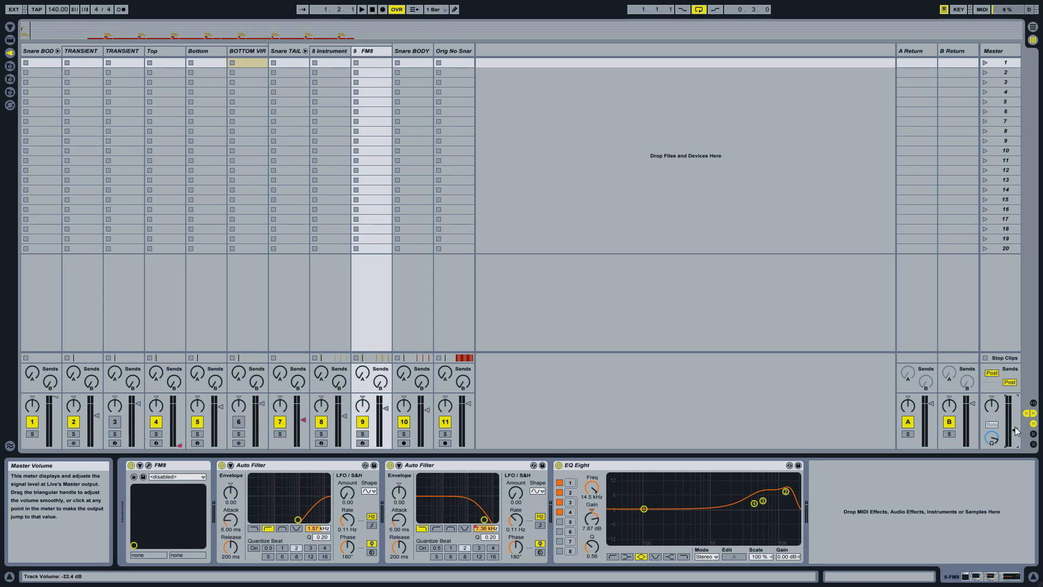
Inspect the device chains of the snare layers: Bottom, BOTTOM VIRUS, TRANSIENT, Top, Snare TAIL, 8 Instrument Rack and 9 FM8.
key(Tab)
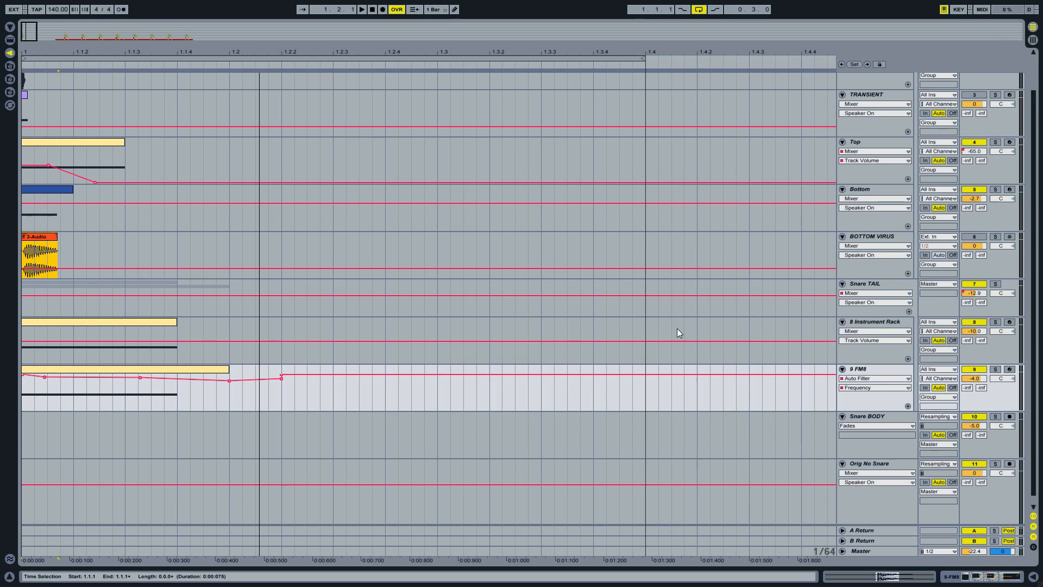
click(875, 242)
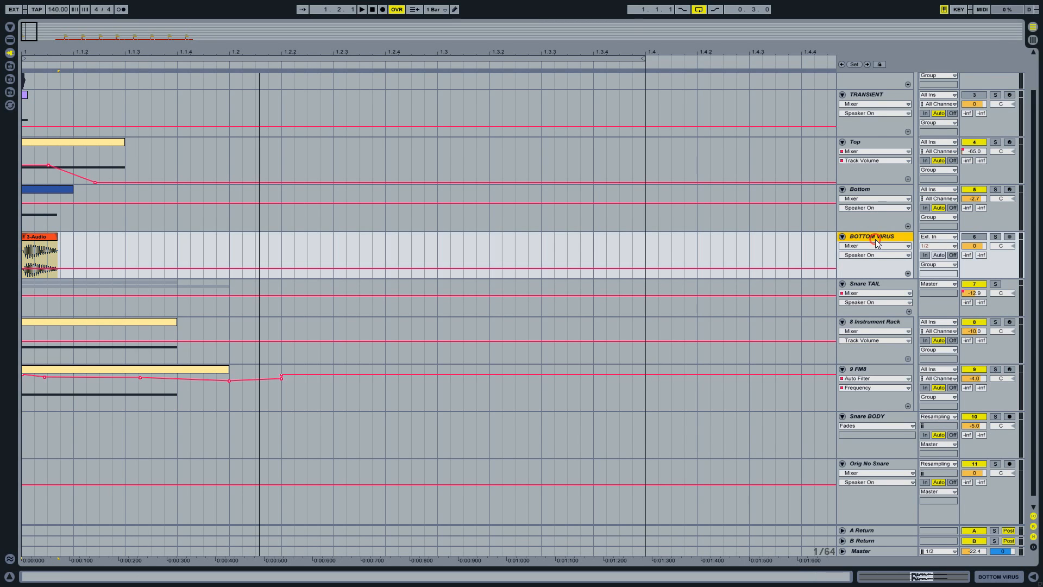
double_click(862, 195)
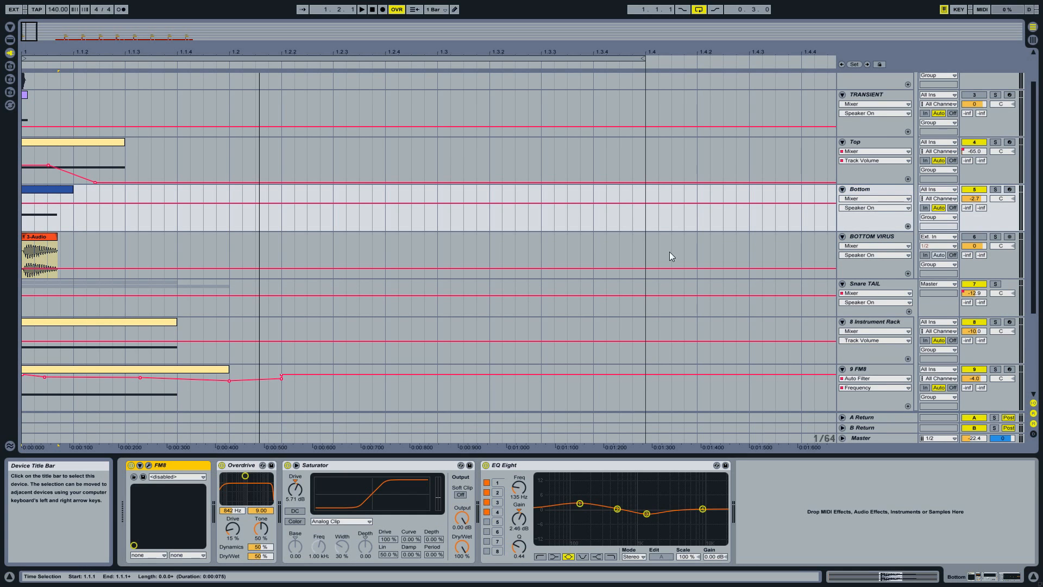
click(860, 94)
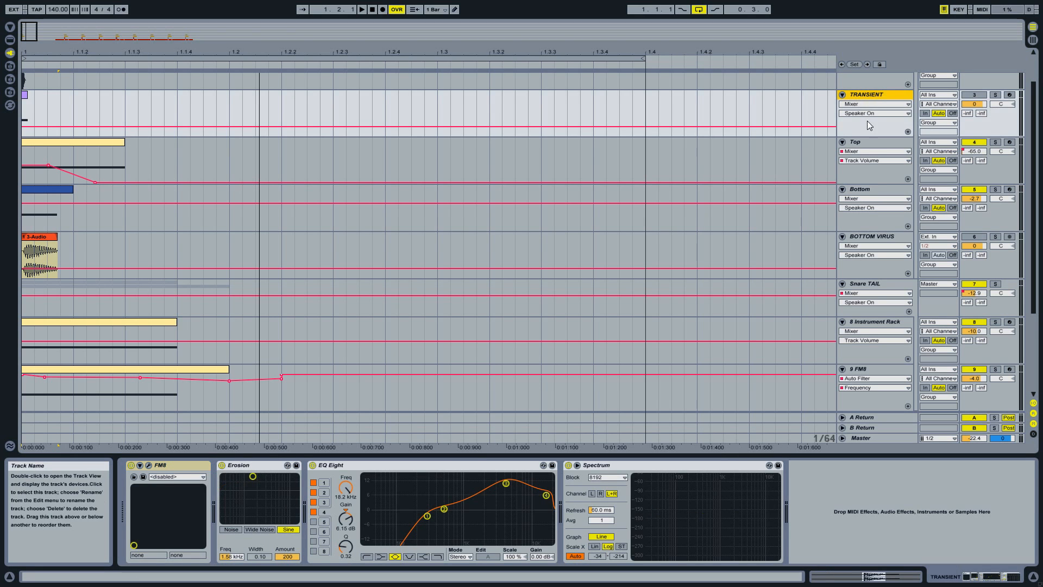
click(861, 143)
click(871, 285)
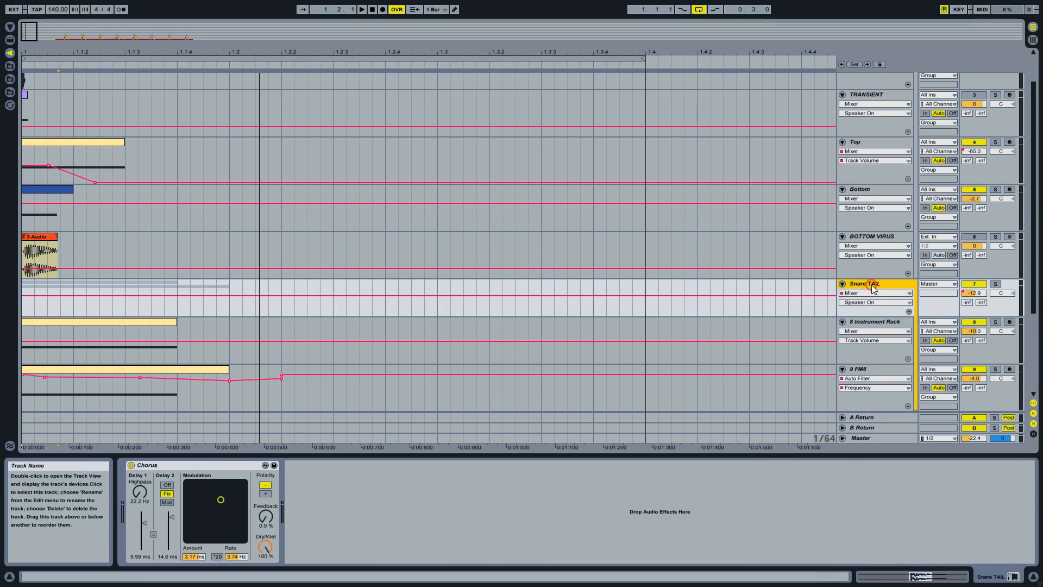
scroll(871, 286, down, 2)
click(870, 285)
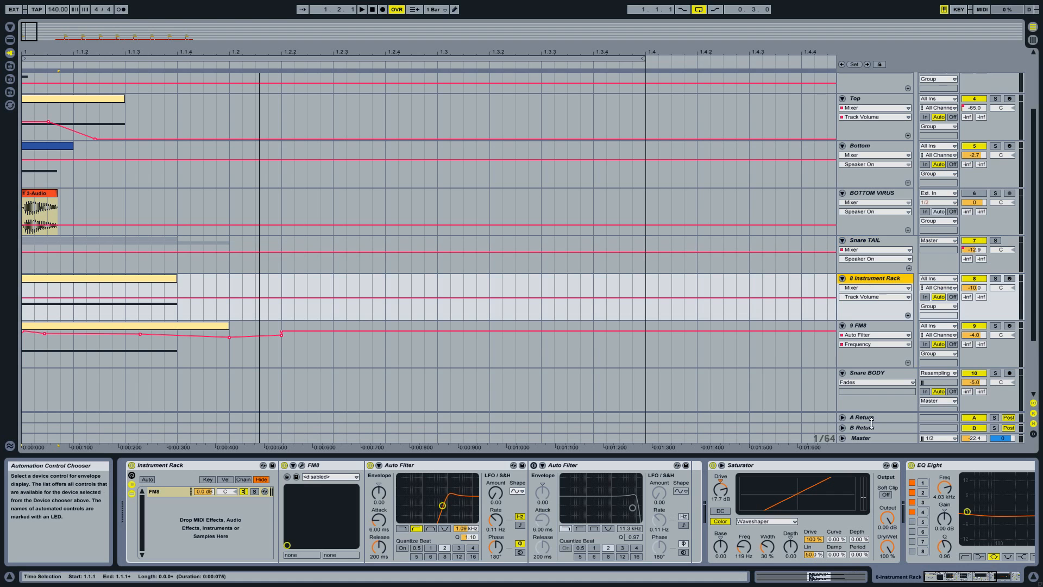
click(875, 326)
Raise the master volume to -9.4 dB and play the snare while fading the master down to -20.3 dB.
key(Tab)
drag(1014, 430, 1014, 419)
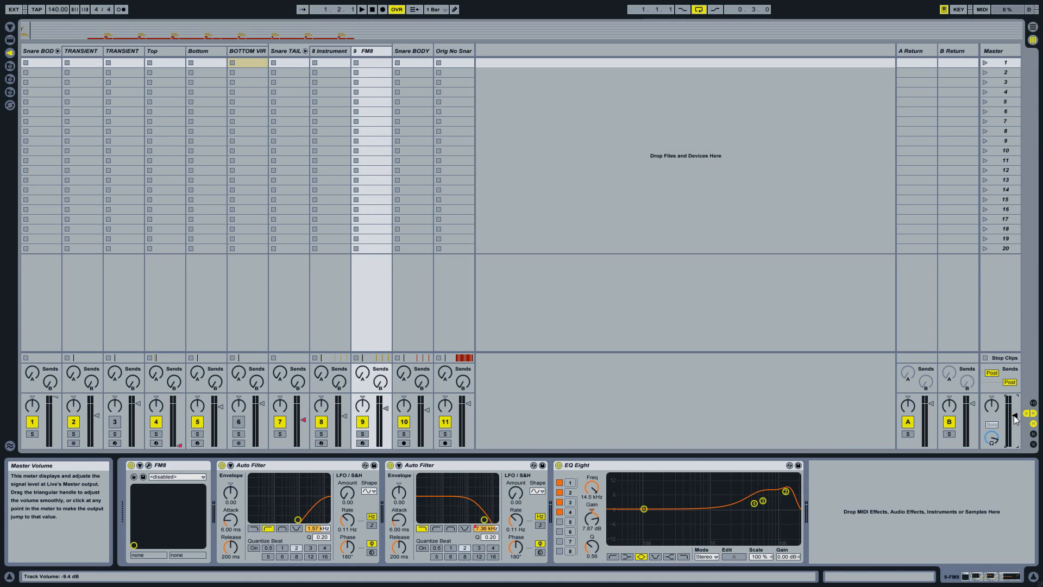
key(Tab)
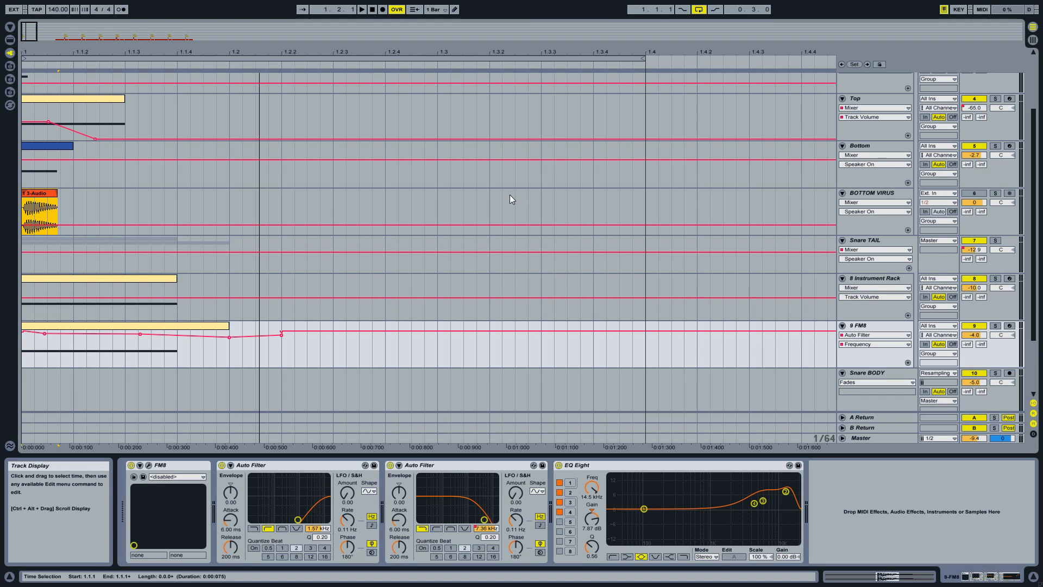
key(Tab)
key(space)
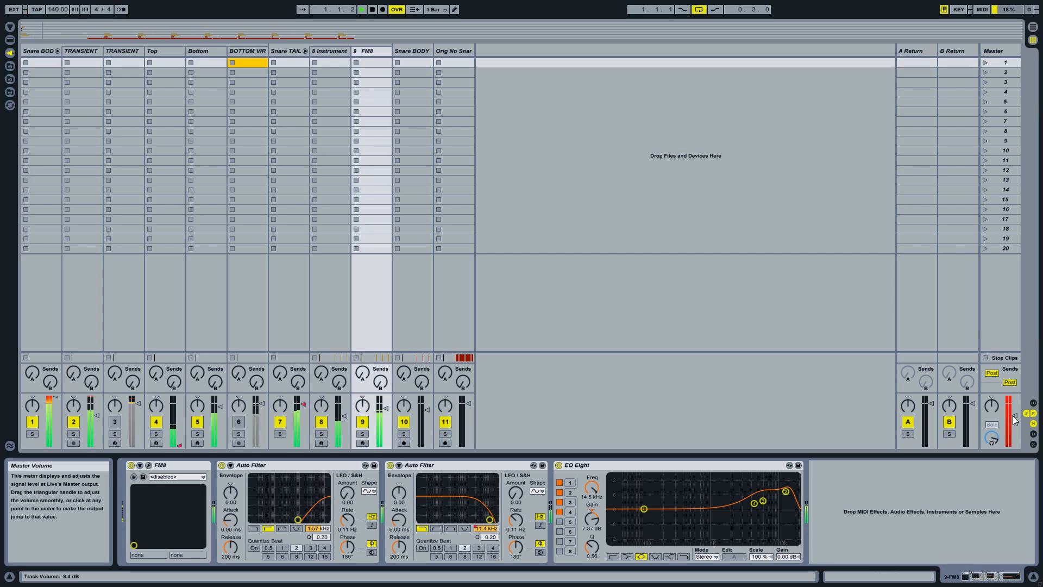
drag(1014, 416, 1014, 422)
drag(1015, 422, 1014, 429)
key(space)
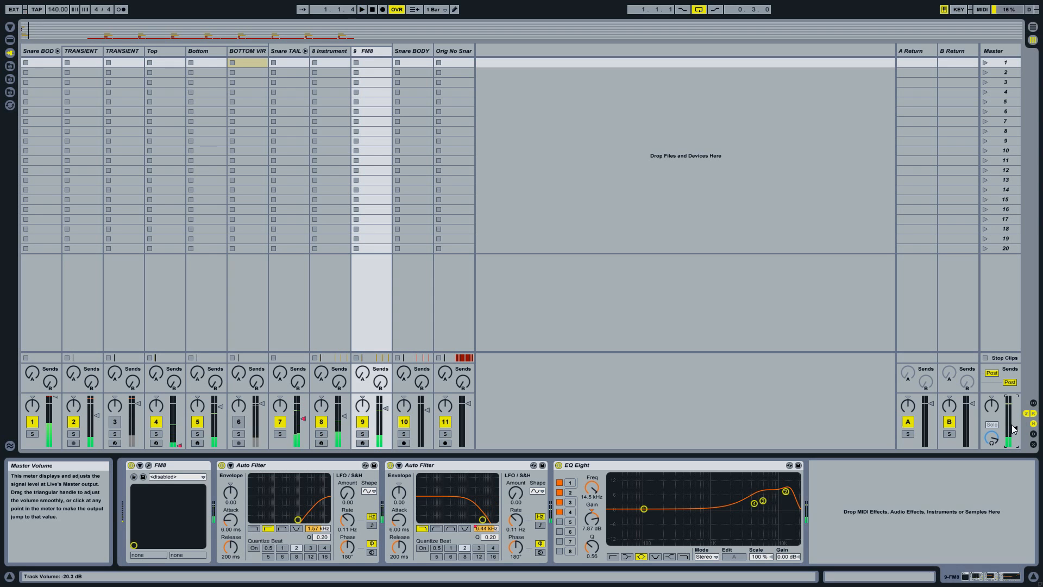
Raise the master volume to -7.7 dB and return to the arrangement.
key(Tab)
key(Tab)
drag(1013, 431, 1014, 422)
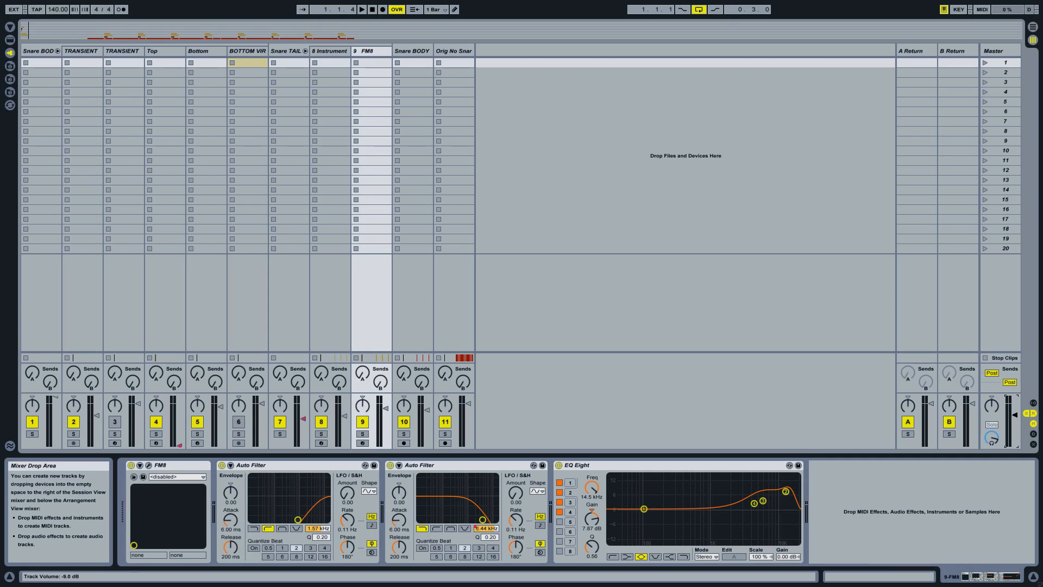
key(Tab)
Examine the first snare hit at 3.3 in the Snare BODY and Orig No Snare waveforms.
drag(445, 52, 237, 124)
scroll(327, 199, down, 3)
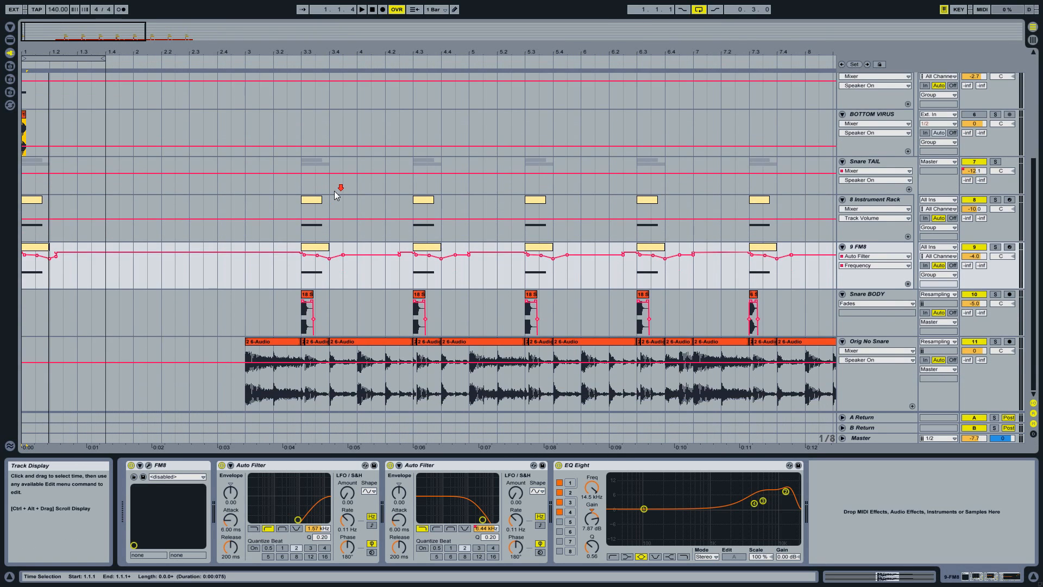
drag(307, 447, 307, 489)
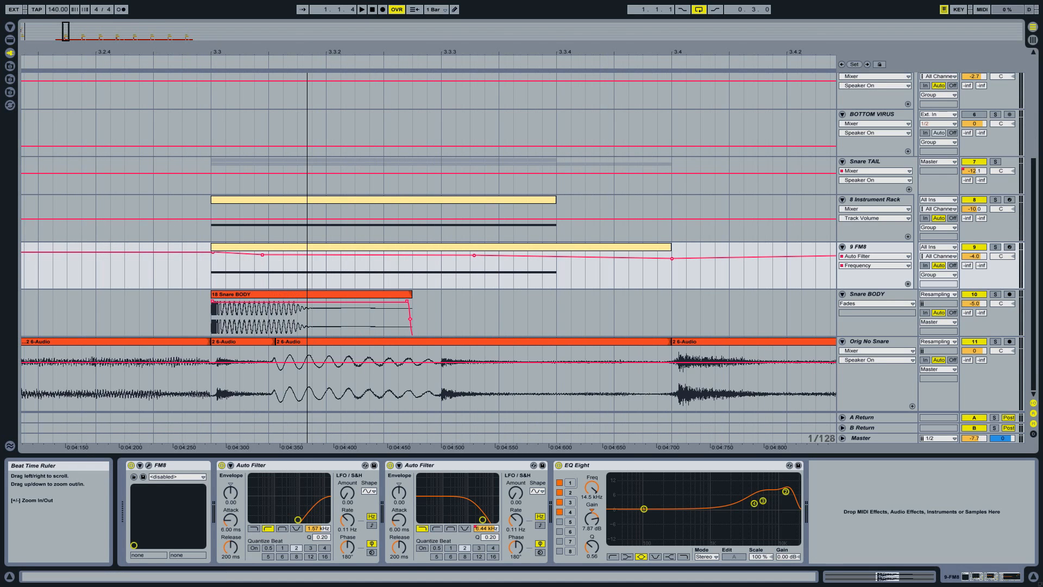
drag(307, 103, 389, 144)
drag(267, 52, 288, 118)
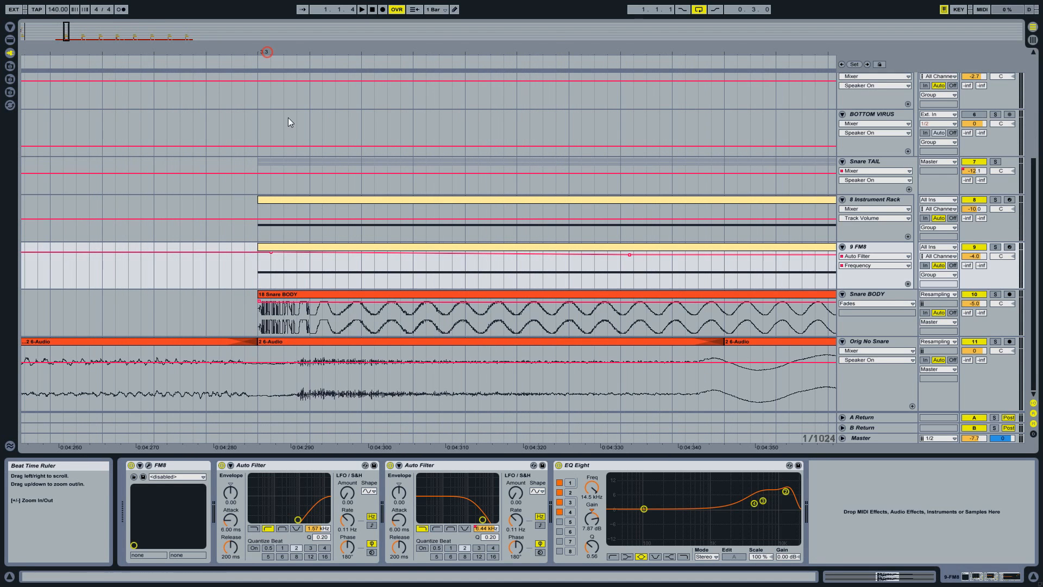
drag(276, 51, 272, 4)
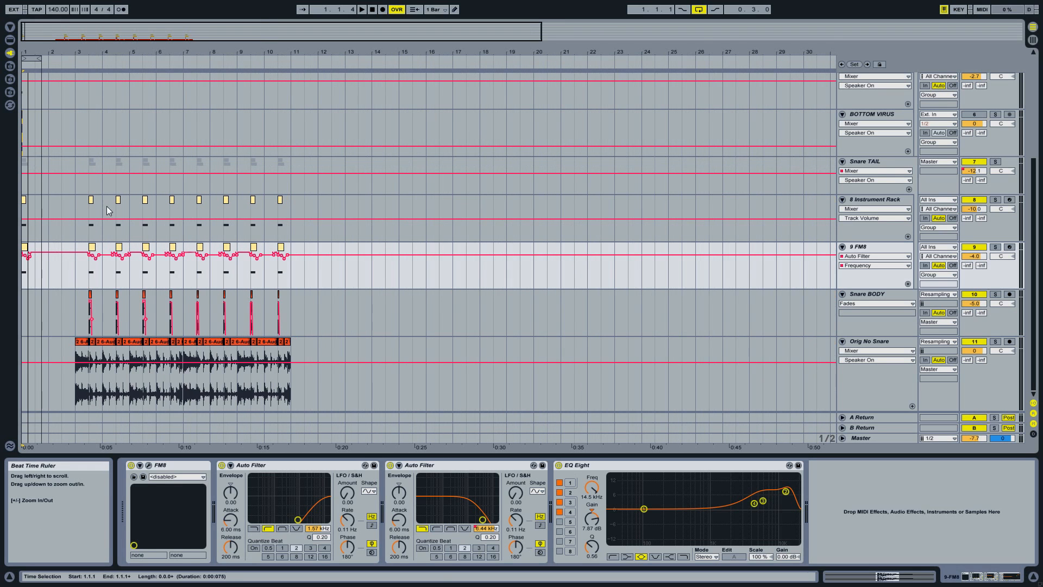
Play the full beat from bar 3, raising the master volume to -5.2 dB during playback, and stop.
click(76, 305)
key(space)
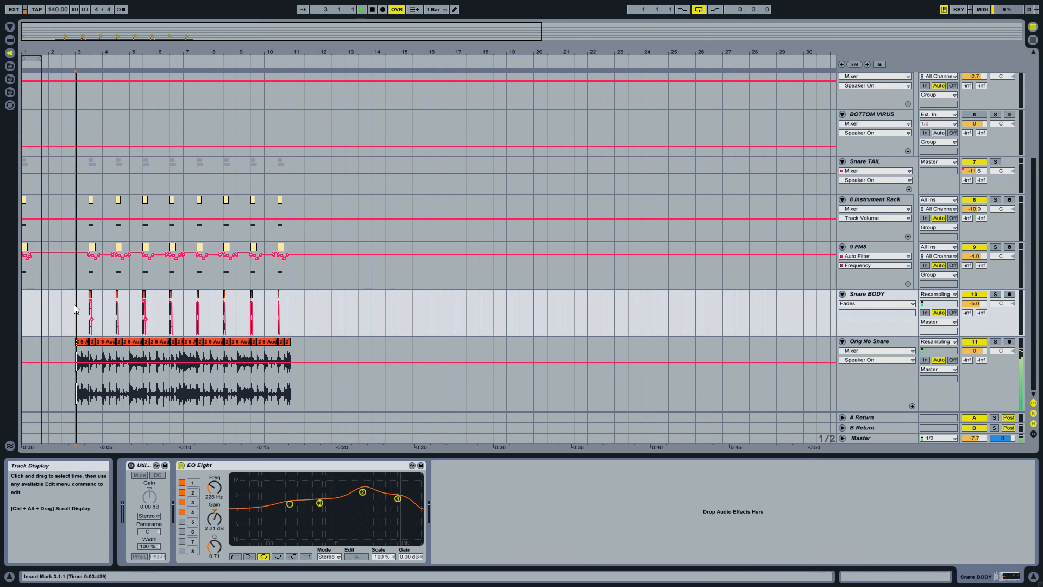
key(Tab)
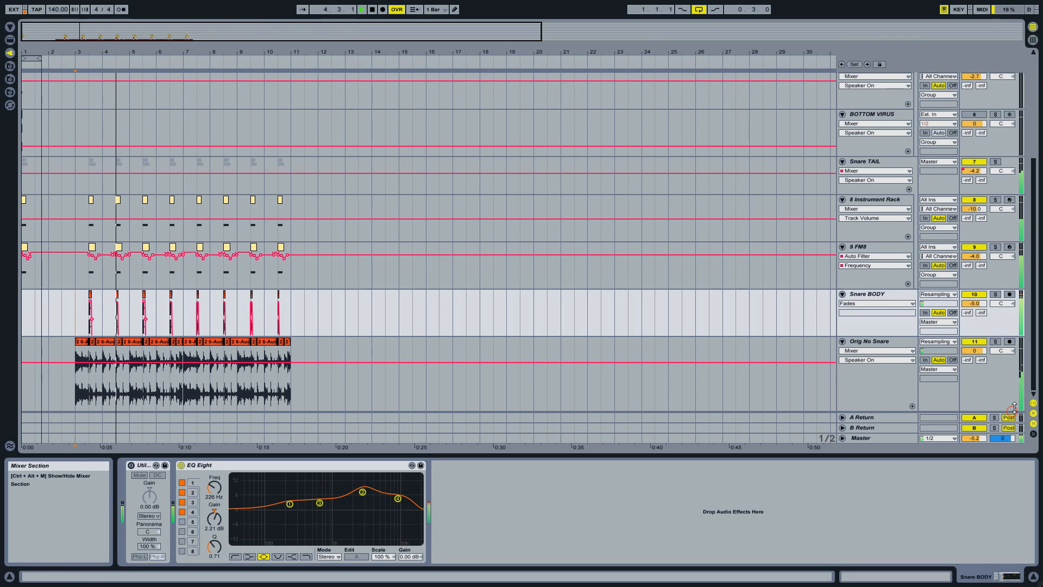
key(Tab)
drag(80, 49, 80, 104)
drag(407, 47, 63, 102)
key(space)
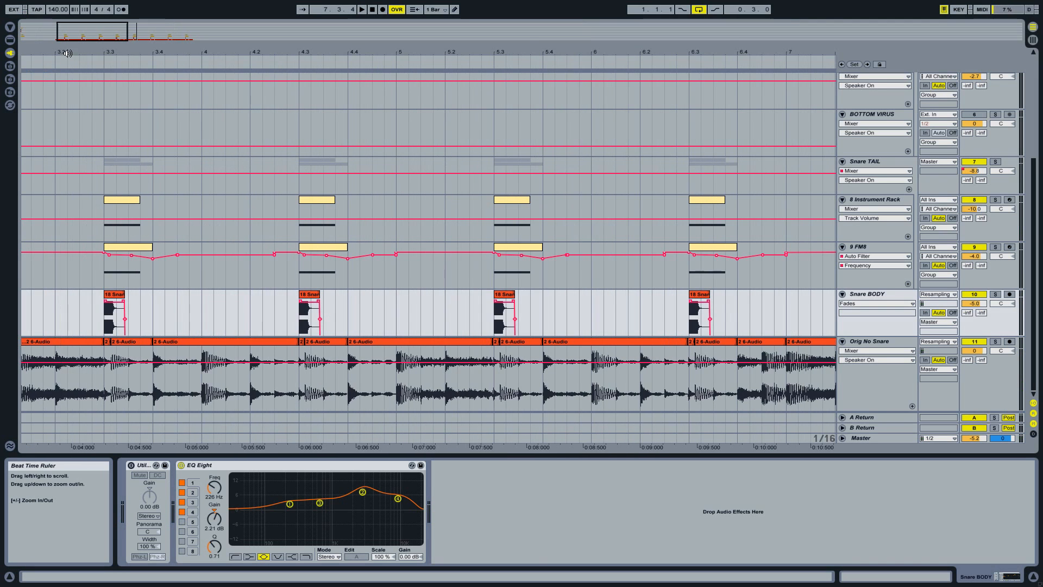
Extend the first Orig No Snare clip over the snare hit to 3.4 and compare its waveform with the Snare BODY clip.
drag(65, 53, 199, 53)
shift+click(235, 350)
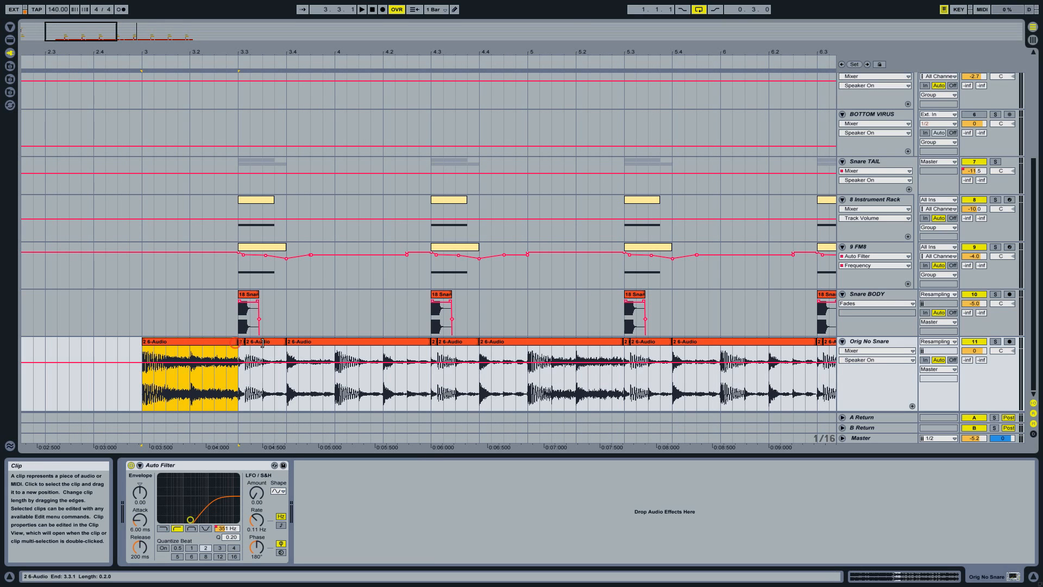
drag(218, 52, 39, 103)
drag(388, 51, 230, 67)
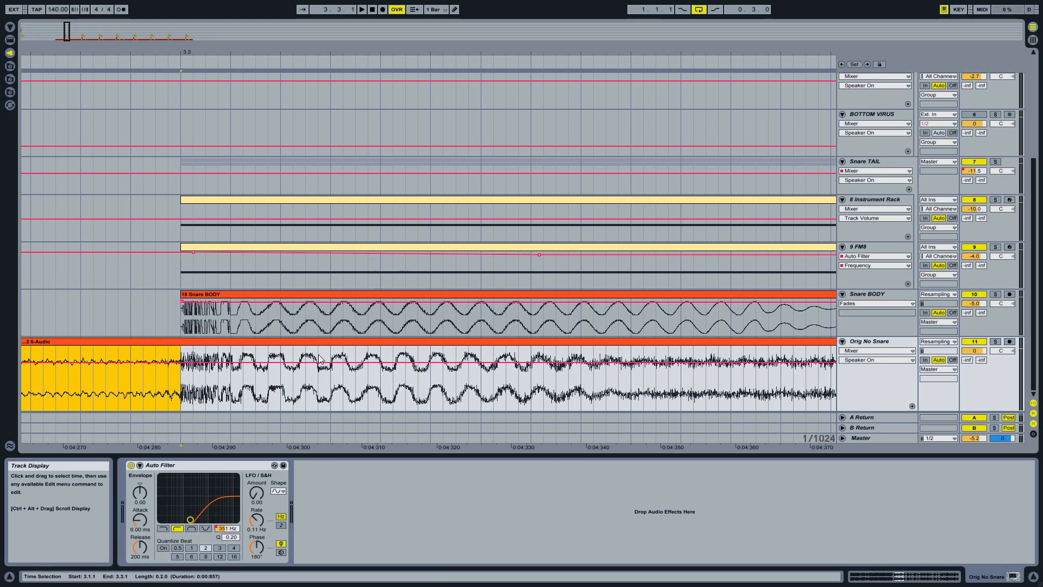
mouse_move(373, 51)
mouse_down()
mouse_move(380, 38)
mouse_move(364, 14)
mouse_up()
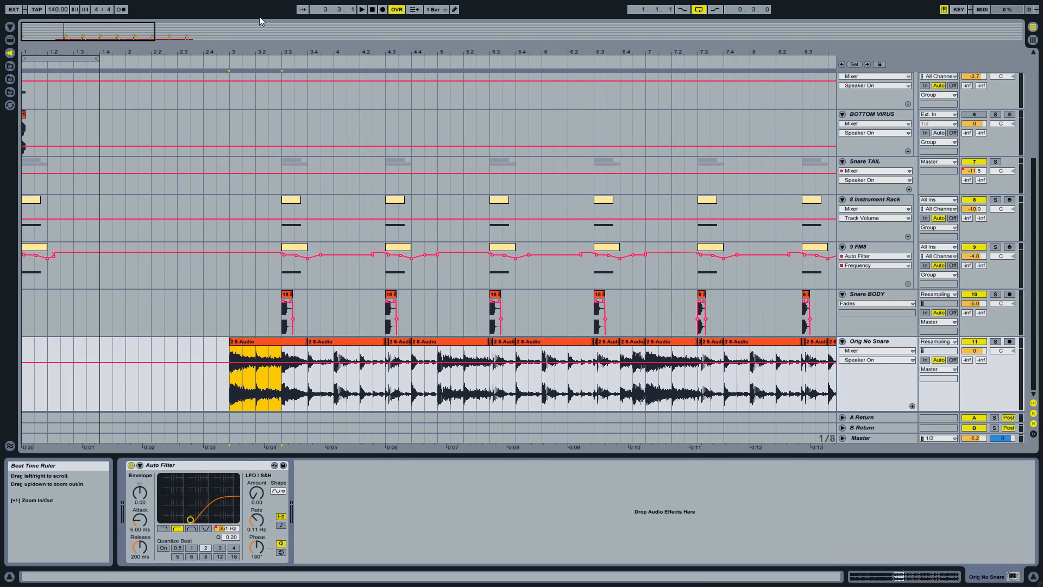
Hide the device chain and insert a new, unfolded MIDI track below the Bottom track.
drag(25, 50, 32, 65)
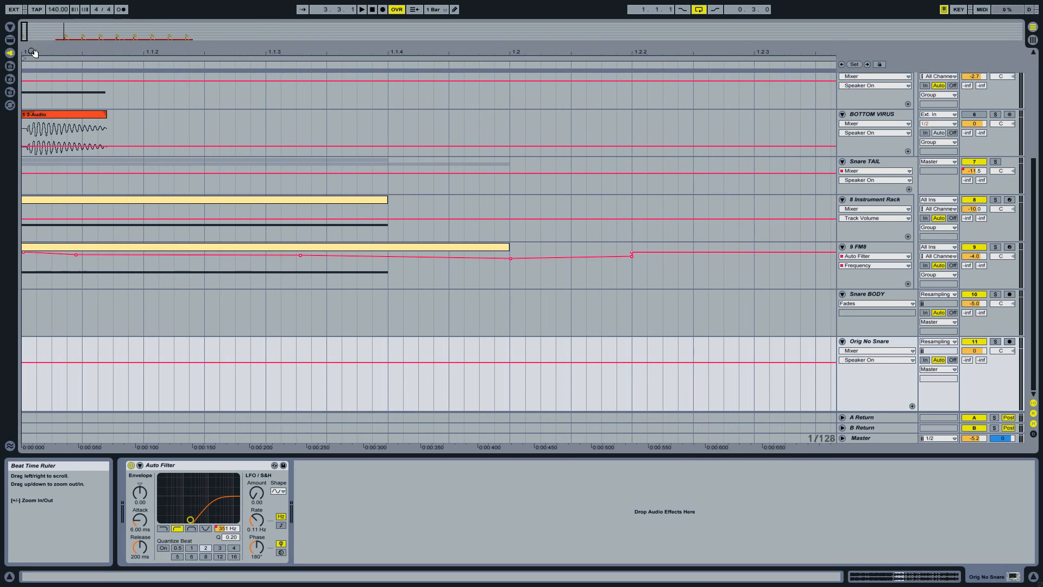
scroll(407, 265, up, 5)
drag(176, 51, 132, 44)
key(ctrl+alt+l)
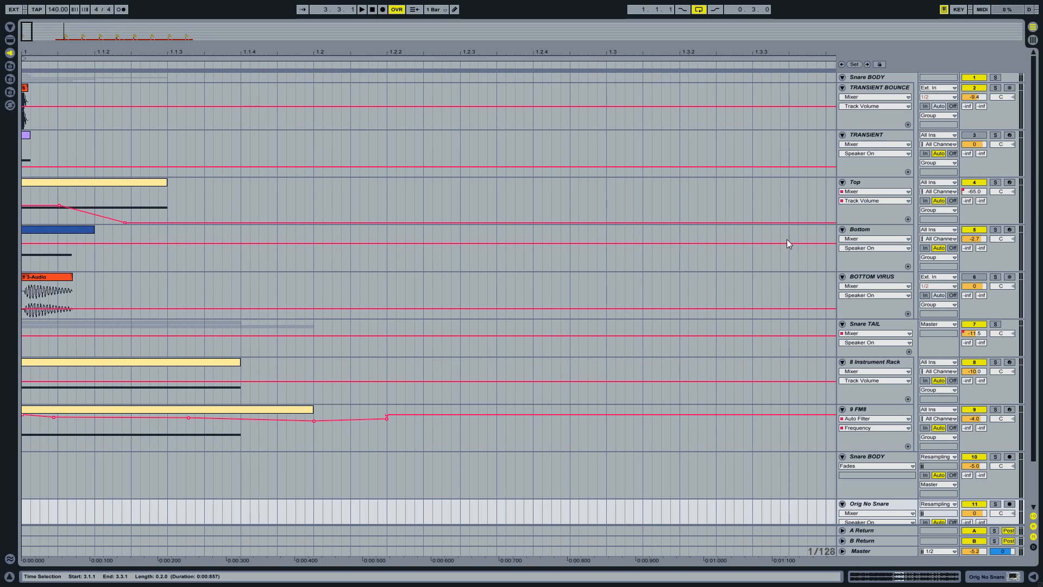
click(863, 232)
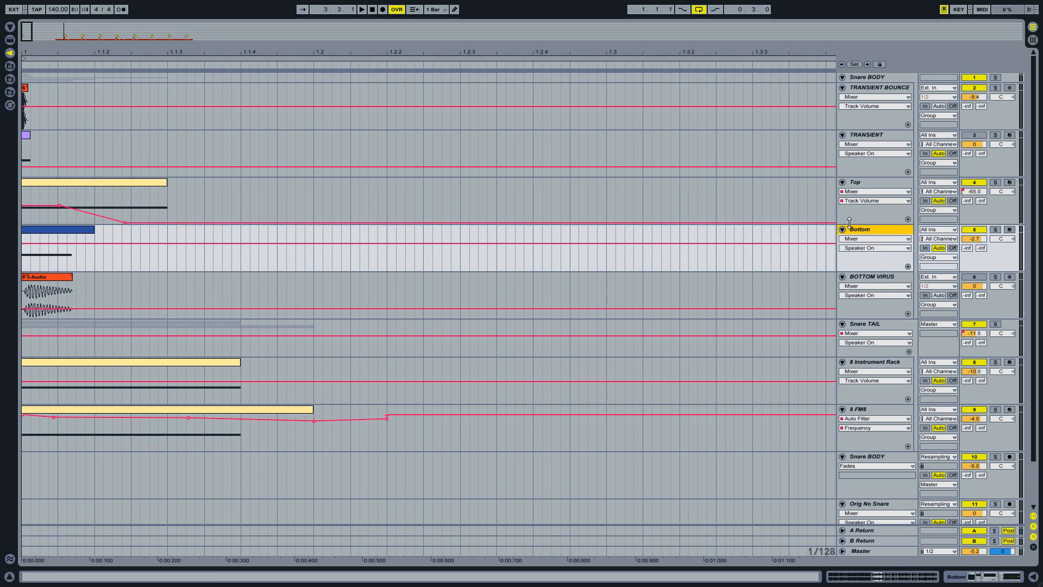
key(ctrl+shift+t)
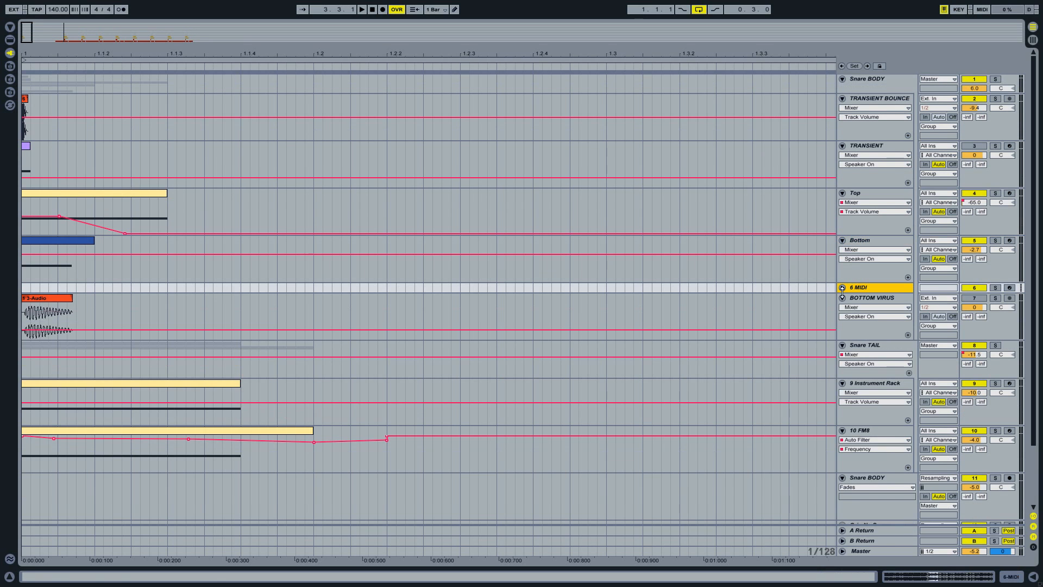
click(841, 287)
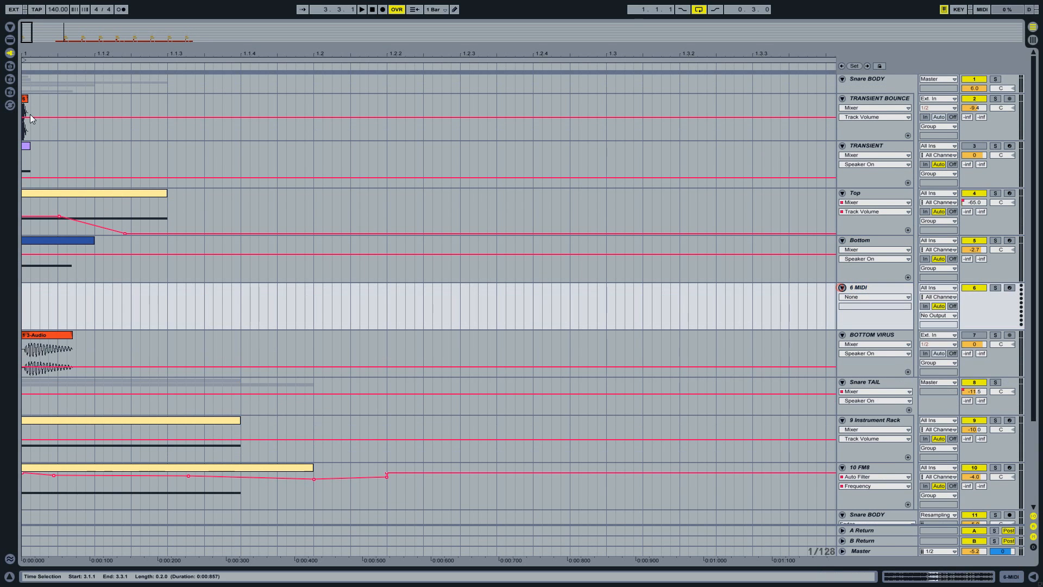
Load the FM8 plug-in onto the new MIDI track and hide the browser.
click(11, 54)
drag(78, 263, 719, 312)
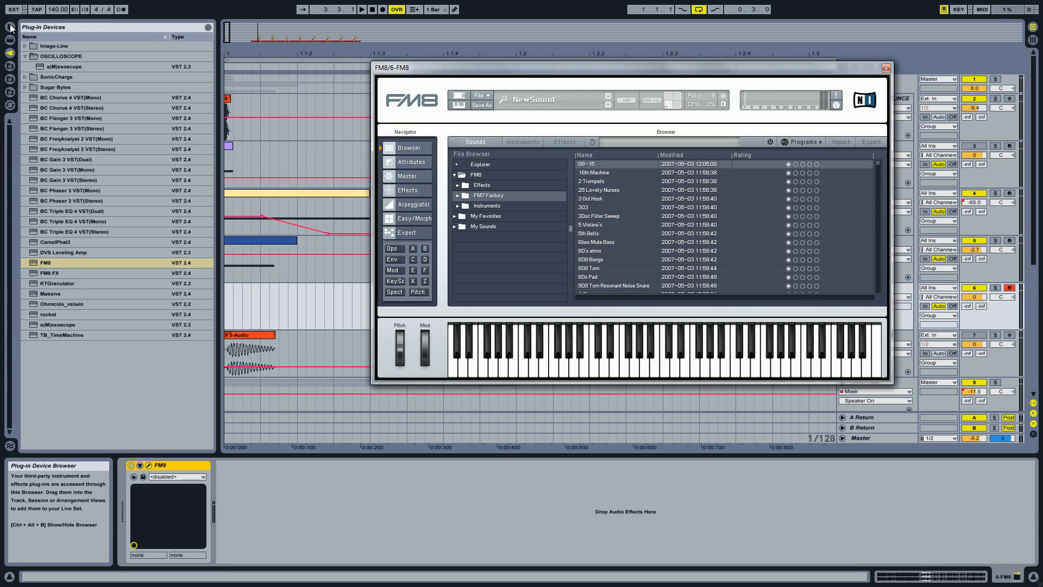
click(10, 27)
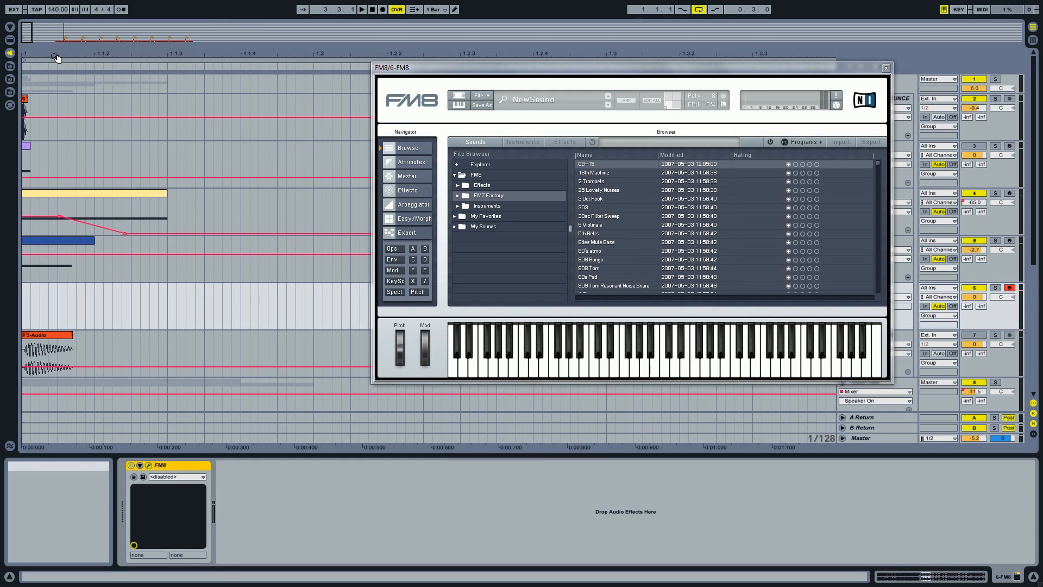
Reposition the FM8 window over the arrangement and open its Expert page.
drag(56, 58, 53, 55)
click(542, 77)
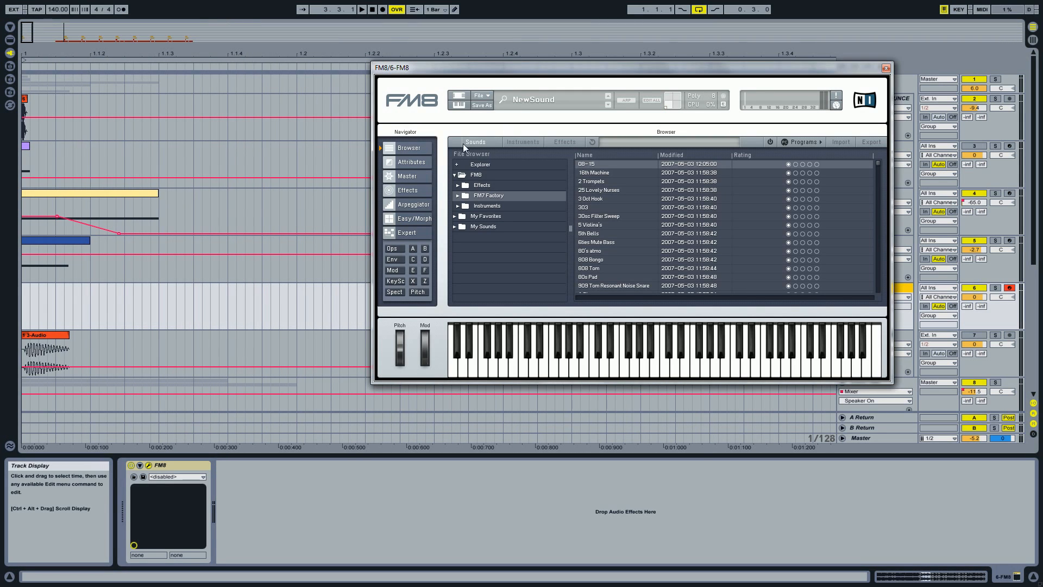
drag(489, 68, 456, 122)
click(382, 288)
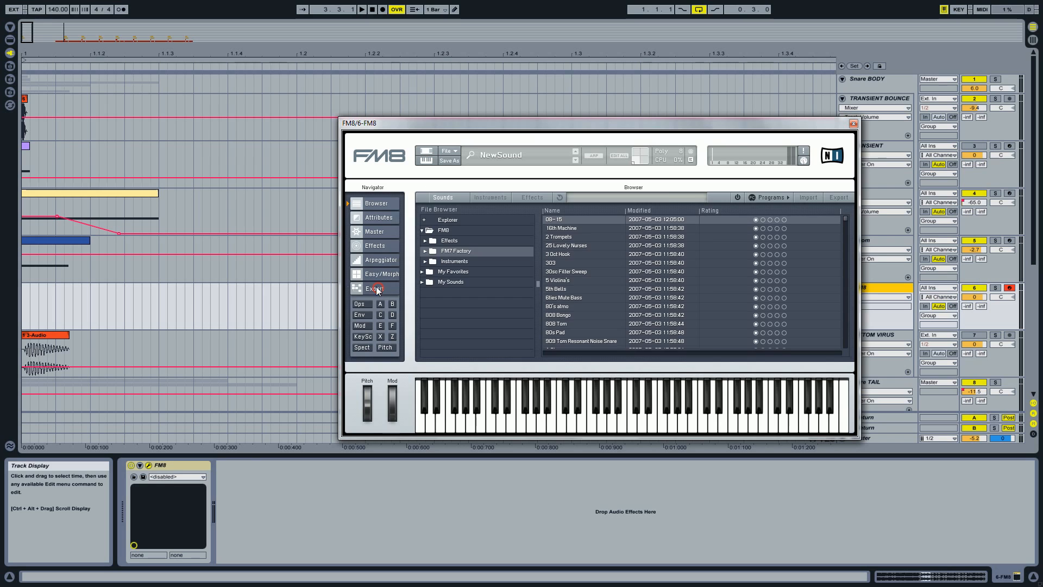
Set operator F's ratio to 2.0000 and its waveform to Soft Square on FM8's Expert page.
click(797, 285)
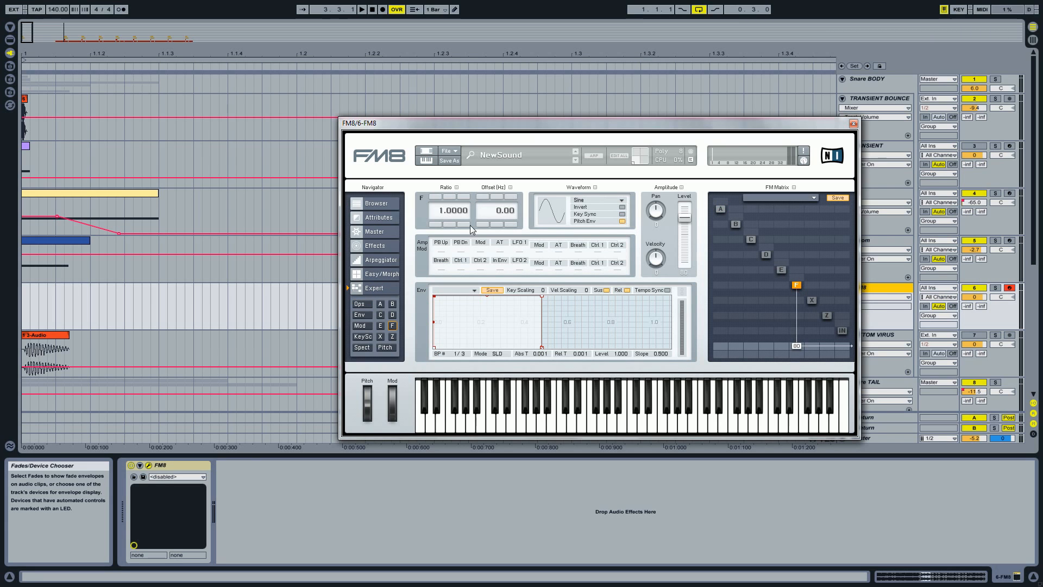
click(436, 197)
mouse_move(556, 218)
mouse_down()
mouse_move(568, 194)
mouse_move(562, 207)
mouse_up()
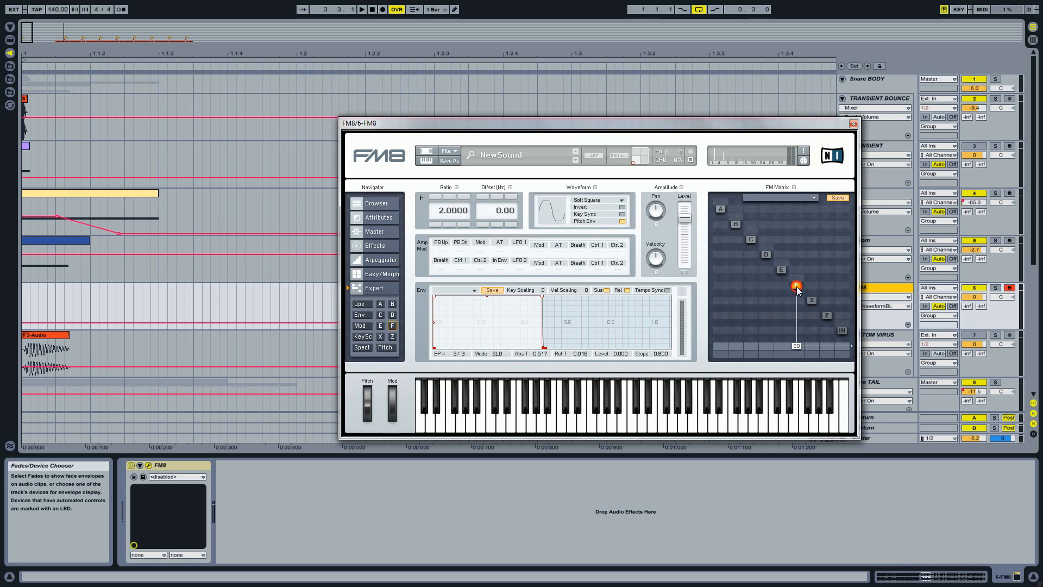
Reshape FM8's pitch envelope so it starts at its maximum and drops quickly to a level of -1.000.
click(386, 348)
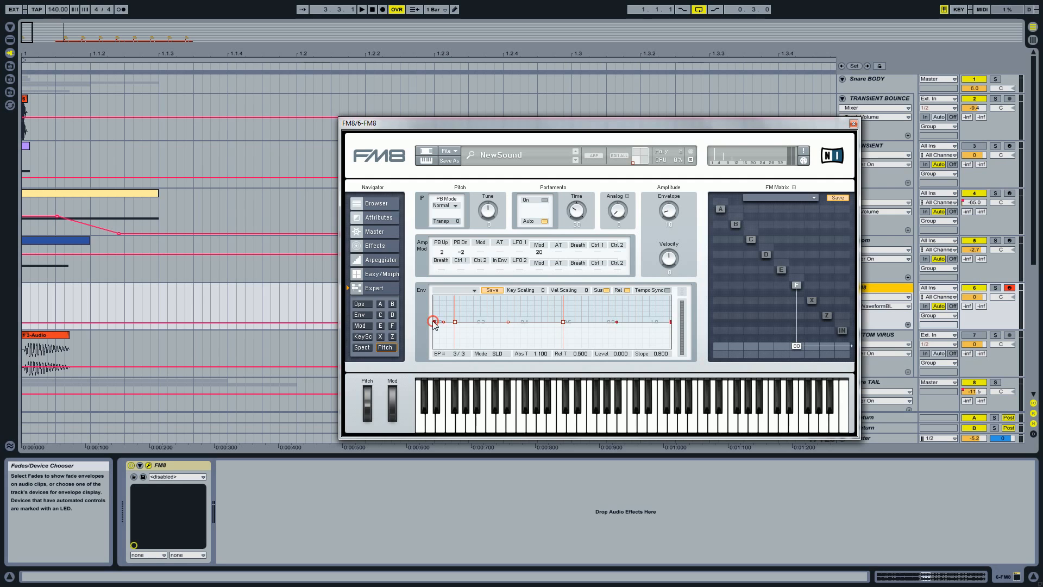
drag(433, 322, 438, 289)
drag(457, 322, 446, 372)
drag(441, 323, 441, 353)
drag(488, 322, 489, 376)
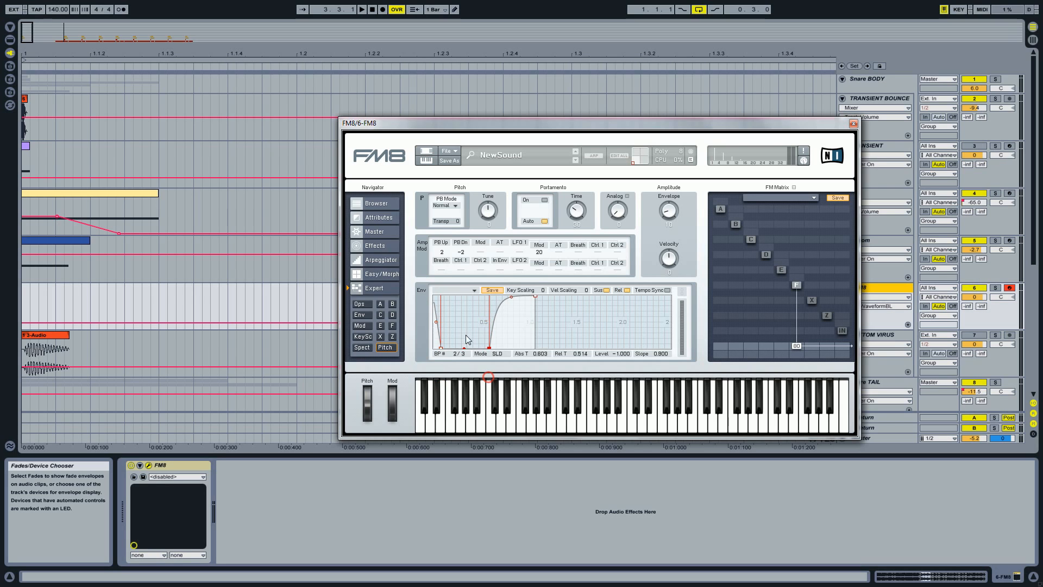
Straighten the pitch envelope's initial drop and shorten its time to 0.014.
drag(452, 321, 693, 288)
drag(445, 326, 593, 344)
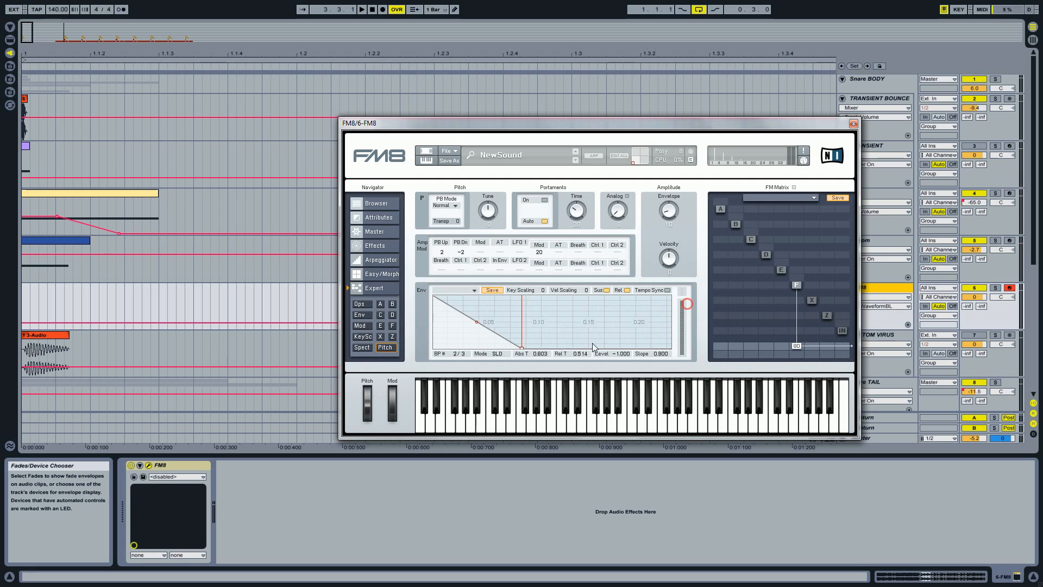
drag(522, 355, 450, 390)
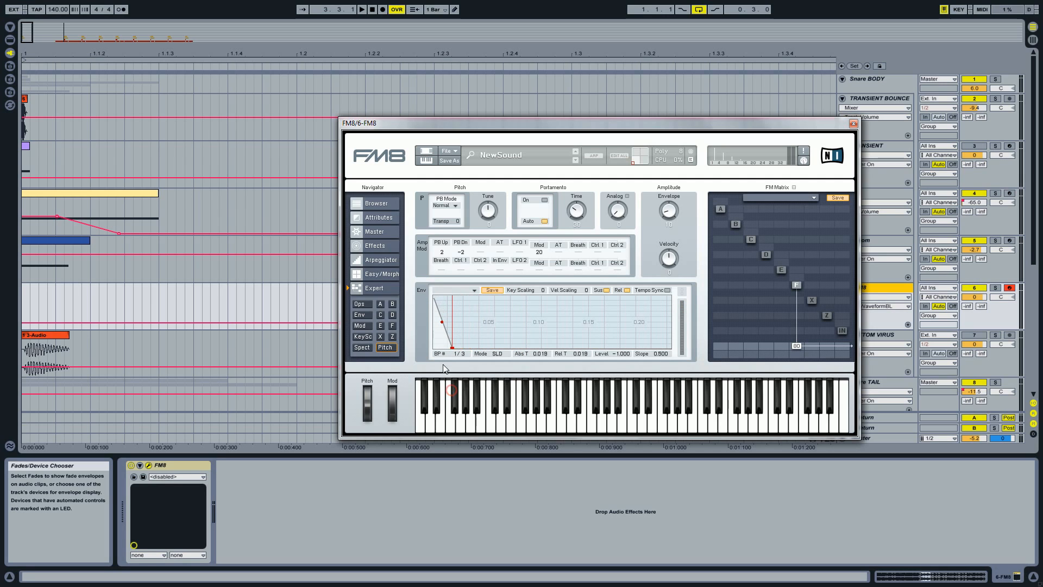
drag(449, 353, 443, 355)
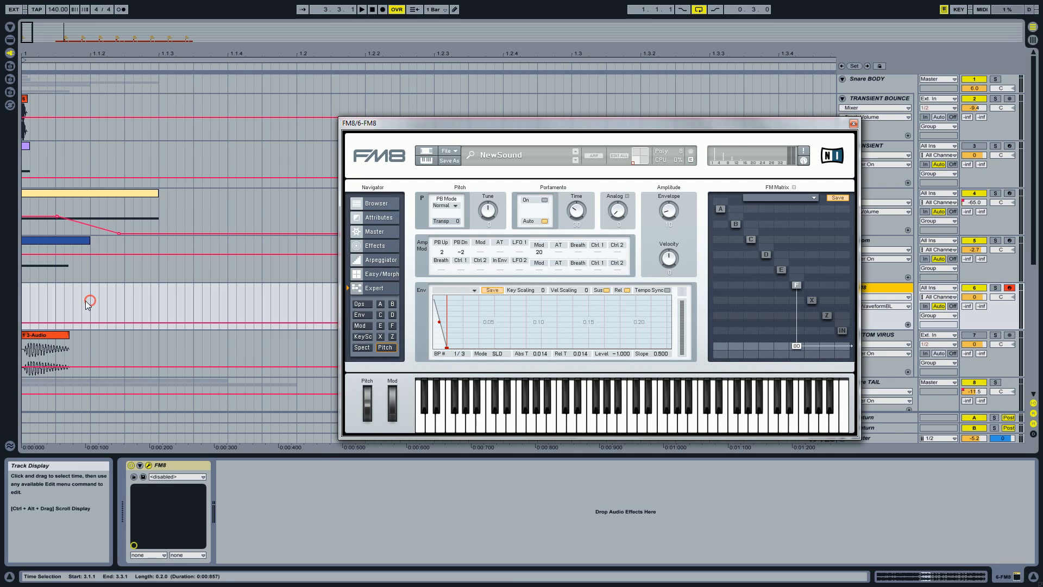
Create a MIDI clip at the start of the FM8 track and draw one long note in it.
drag(86, 301, 6, 294)
key(ctrl+shift+m)
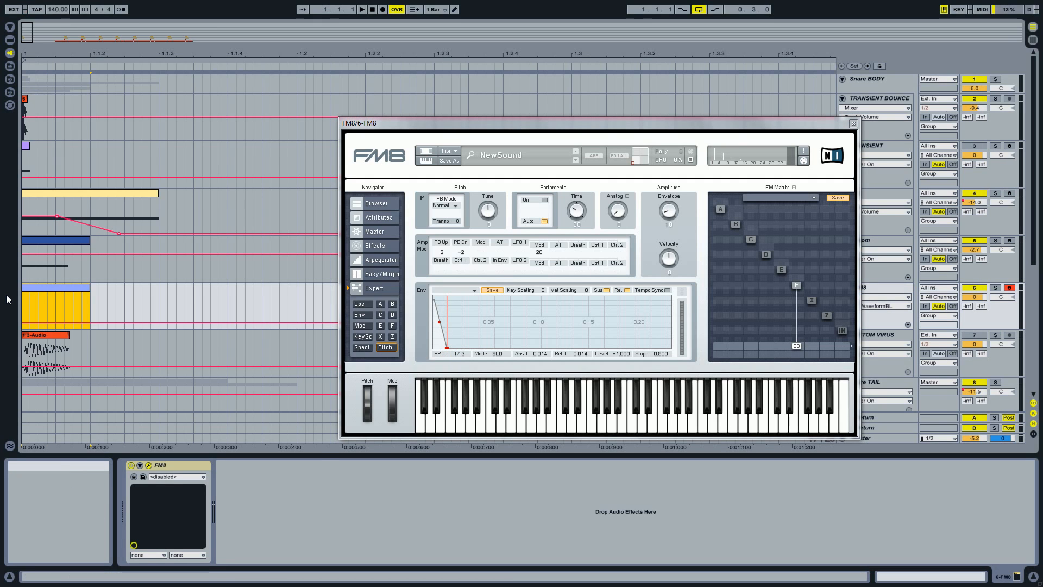
double_click(58, 290)
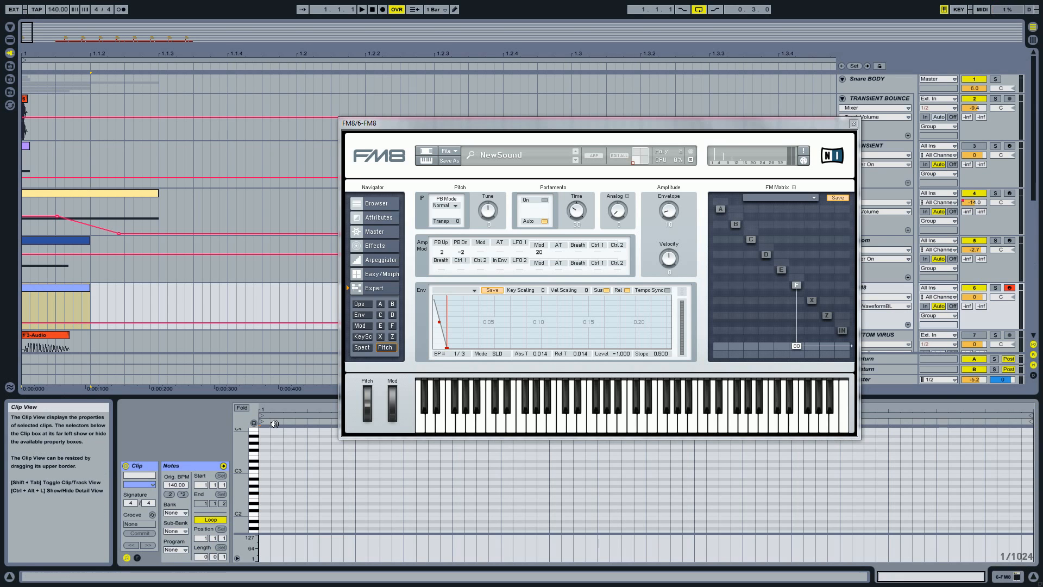
double_click(264, 490)
drag(270, 490, 683, 490)
drag(768, 478, 788, 481)
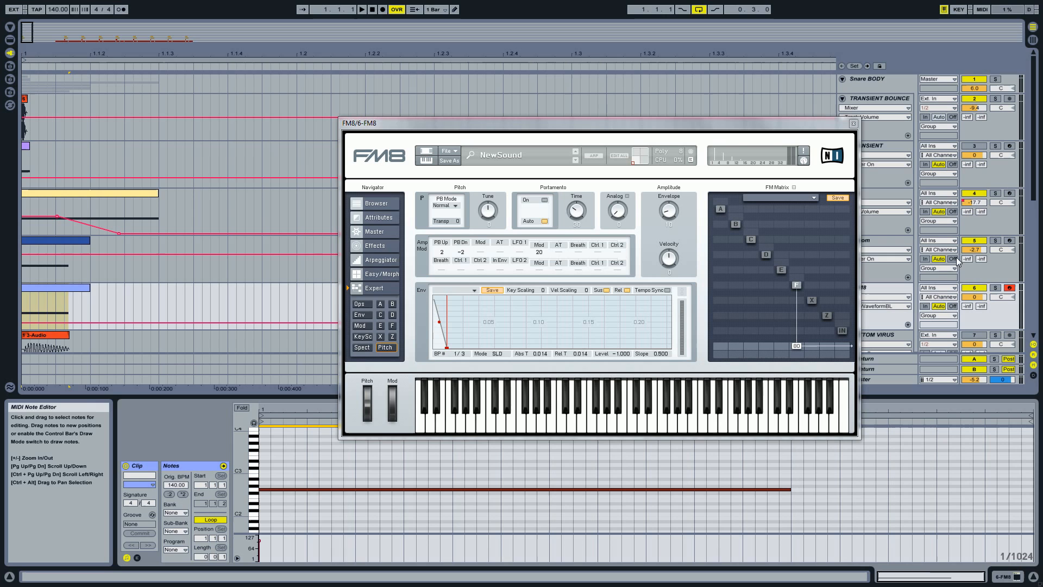
Play the FM8 track soloed while raising the pitch envelope amount and shortening the pitch drop to 0.008.
click(996, 287)
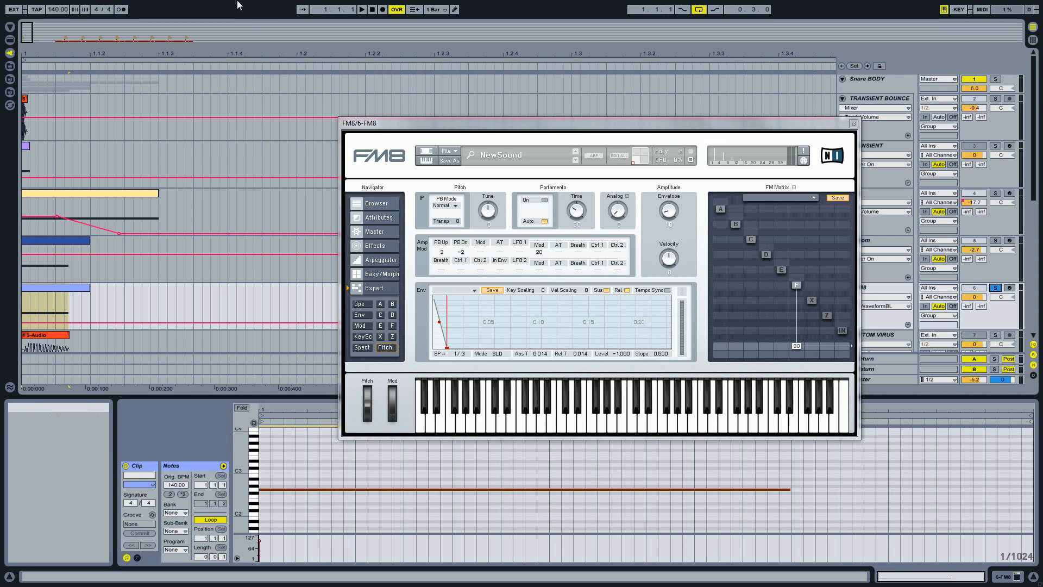
key(space)
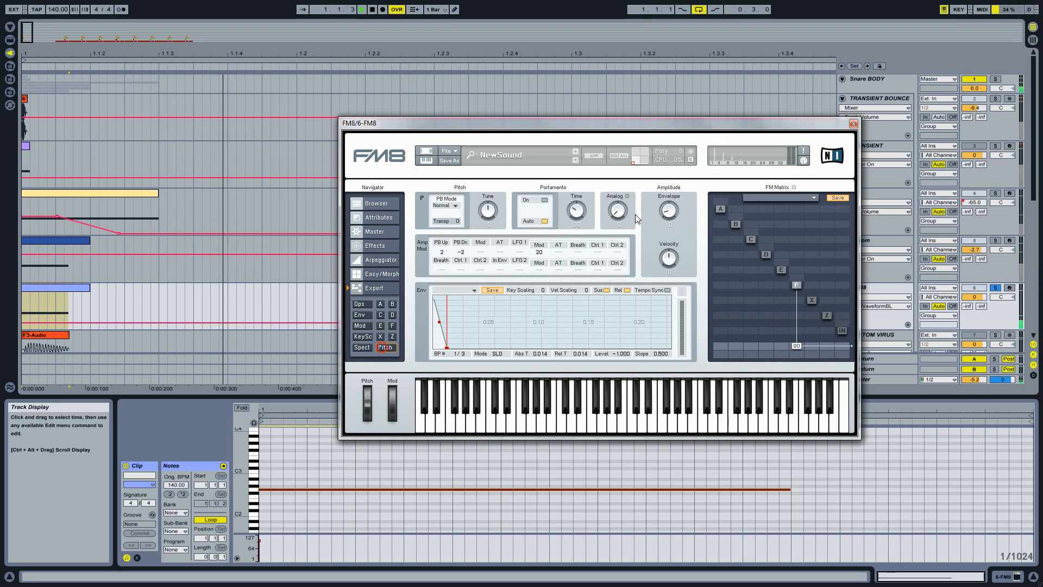
drag(676, 213, 674, 183)
click(447, 348)
drag(446, 347, 440, 354)
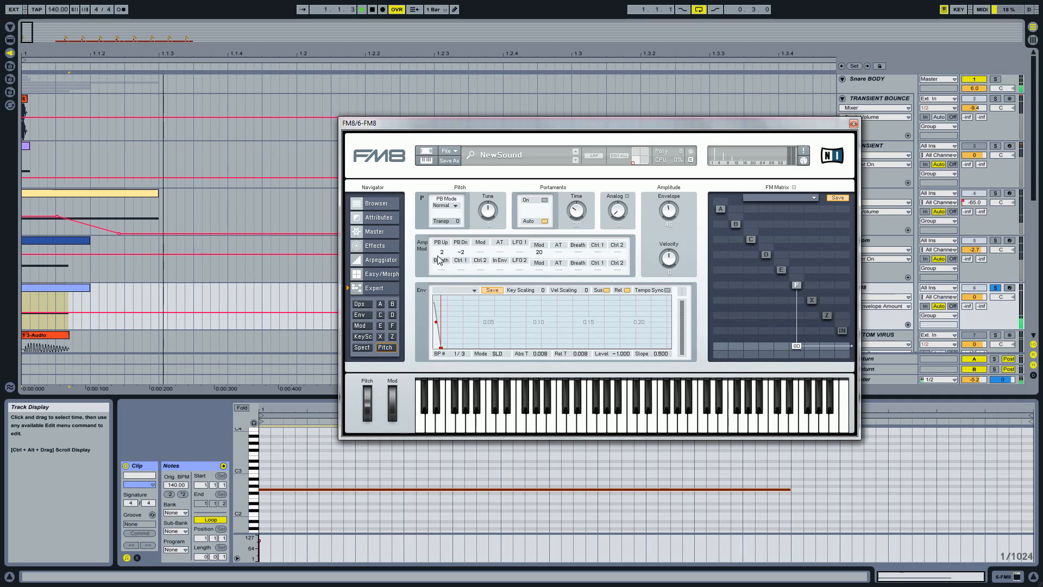
Enable FM8's Overdrive effect, raise its drive to 100 and play the sound.
click(380, 247)
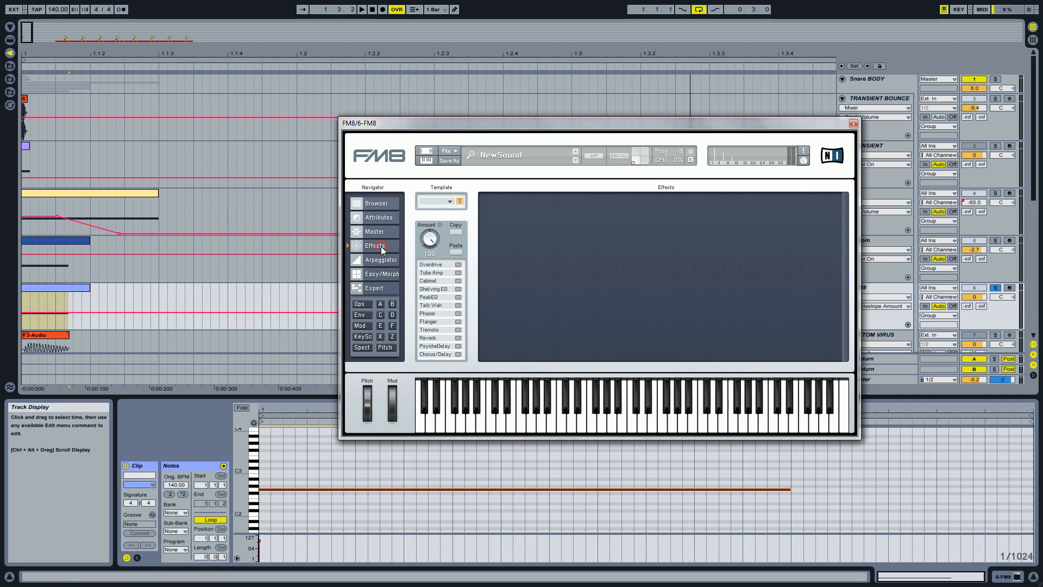
click(458, 265)
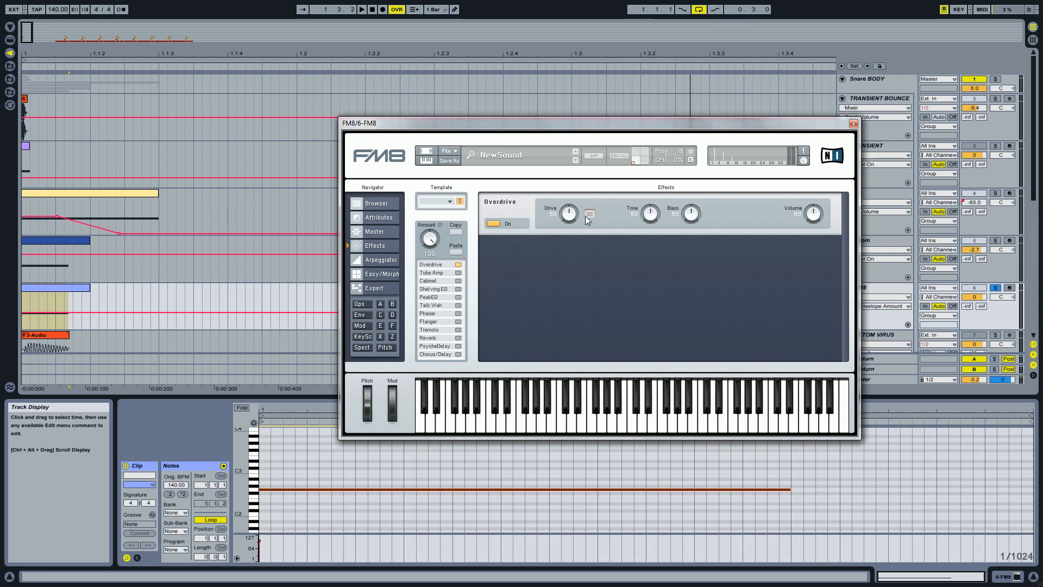
drag(572, 219, 572, 203)
key(space)
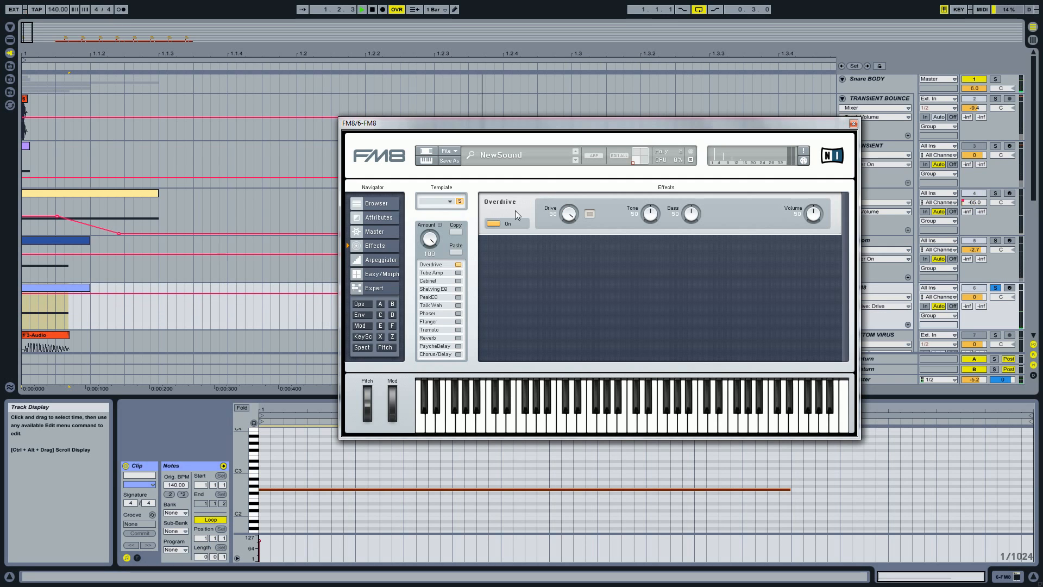
Enable FM8's Tube Amp effect, lower its volume to about 44 and fine-tune the Overdrive volume.
click(458, 273)
click(570, 256)
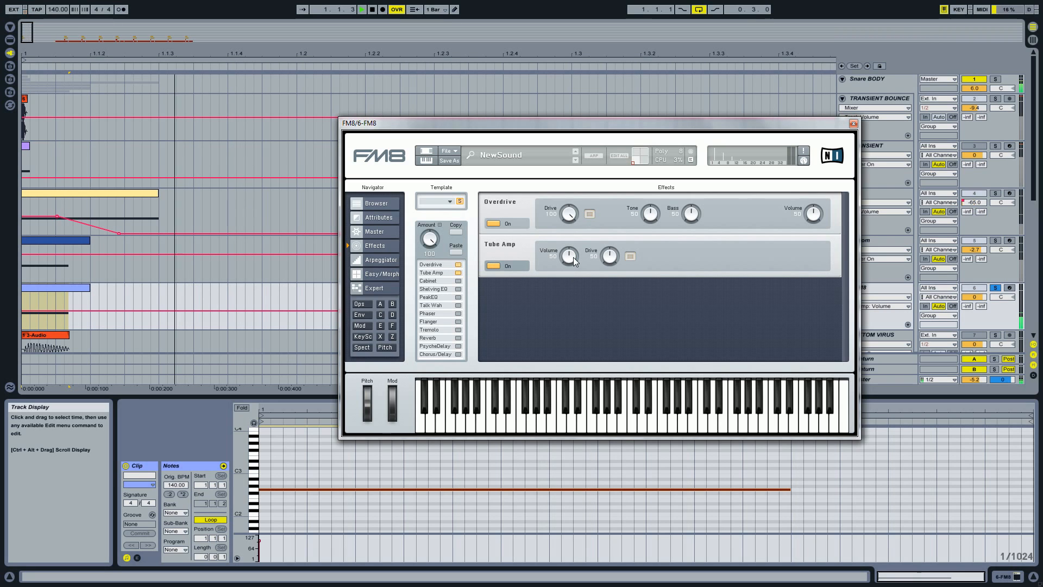
drag(574, 259, 575, 261)
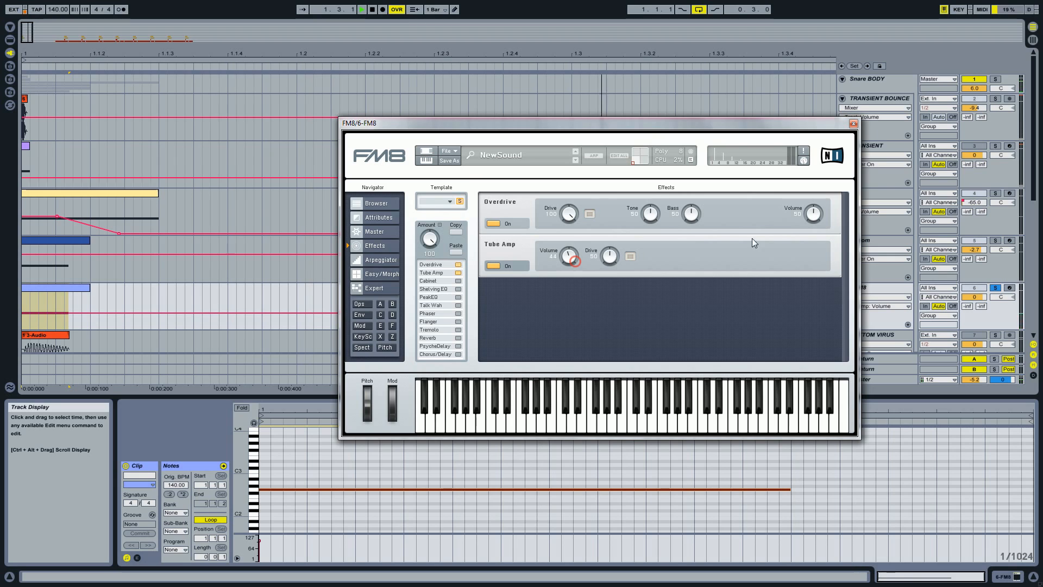
drag(812, 215, 815, 224)
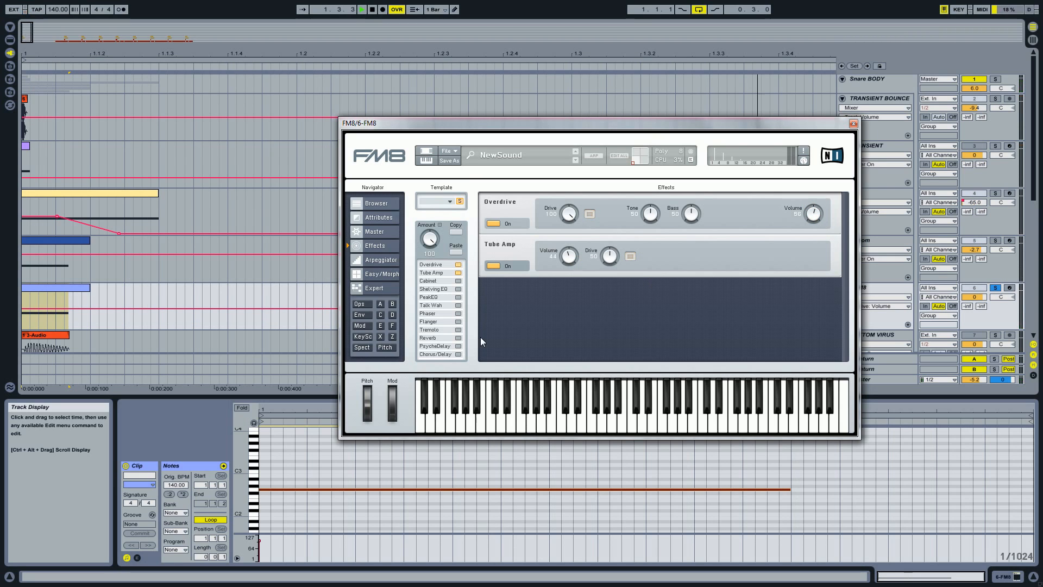
Enable FM8's Shelving EQ with a slight low boost, then close the plug-in window and stop playback.
click(458, 289)
drag(603, 299, 600, 297)
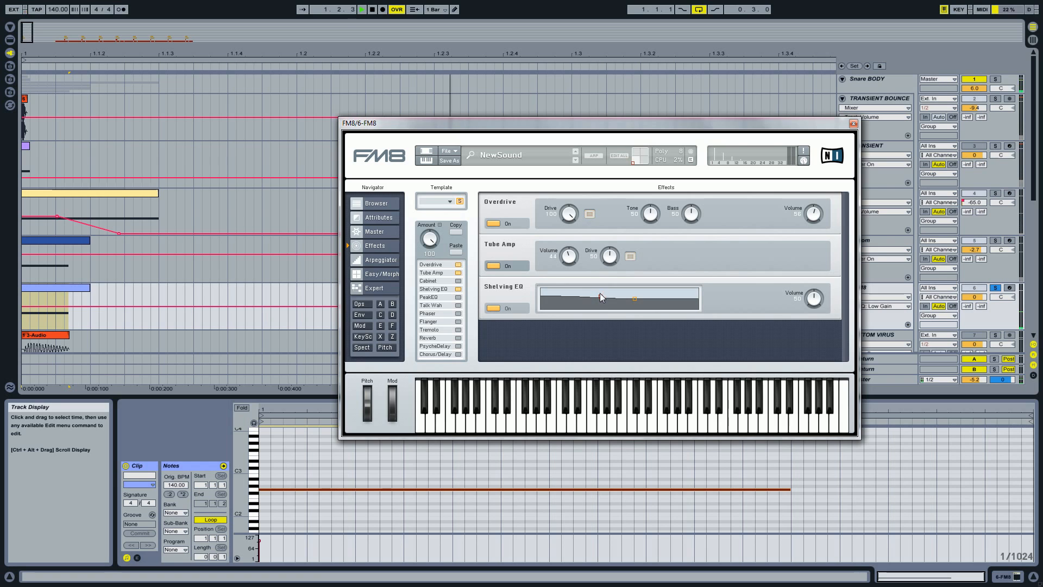
click(853, 123)
key(space)
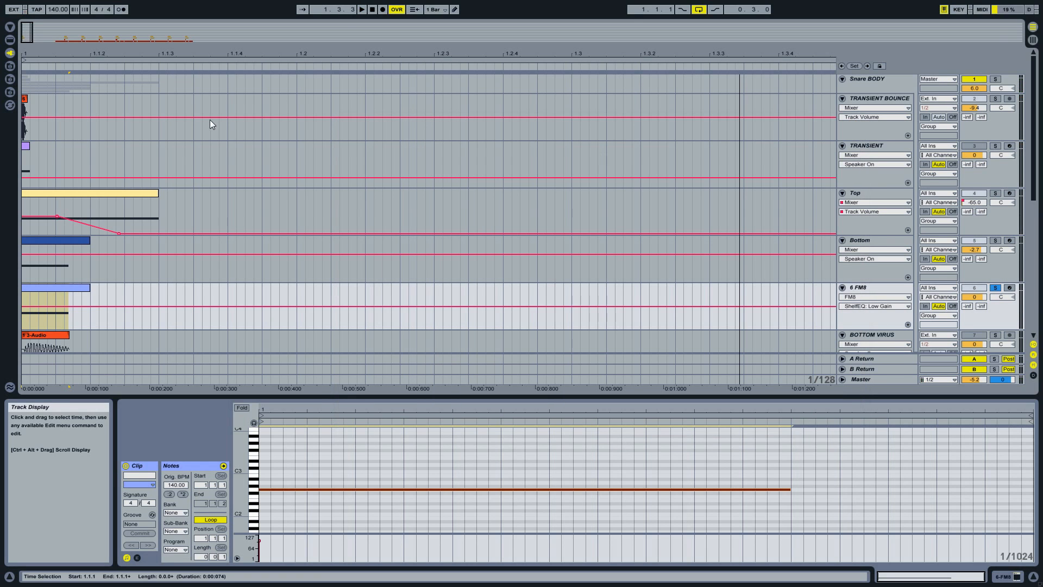
Add Live's Overdrive device after FM8, set its Drive to 13 % and audition the result.
click(863, 290)
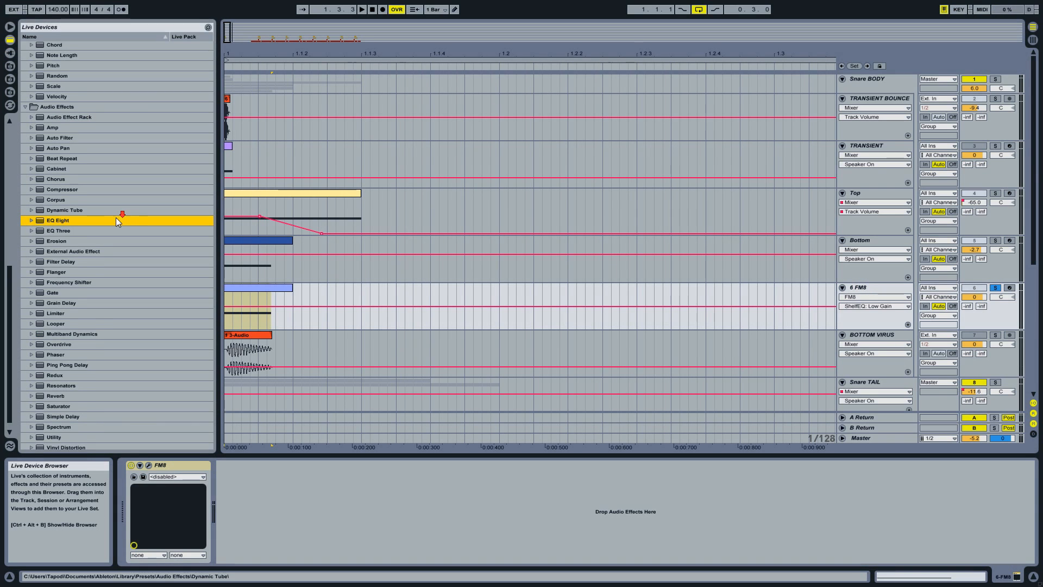
scroll(114, 228, down, 1)
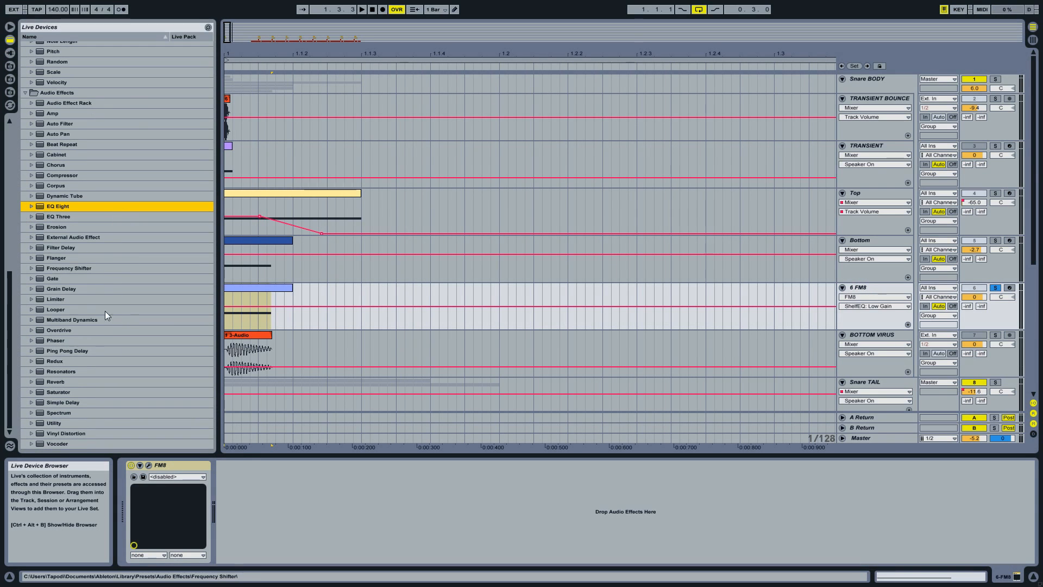
click(60, 330)
drag(41, 330, 247, 476)
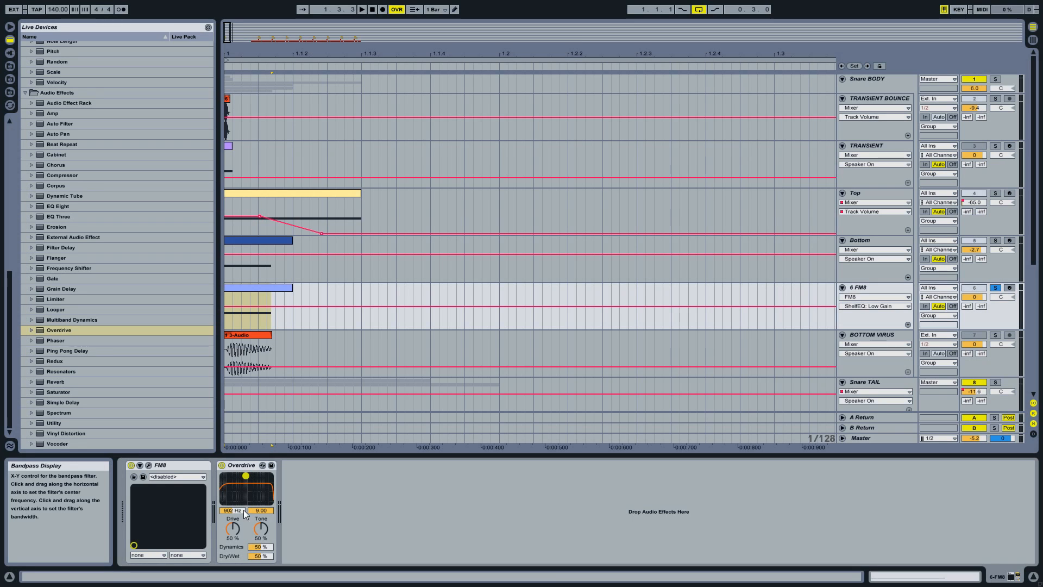
drag(233, 529, 234, 570)
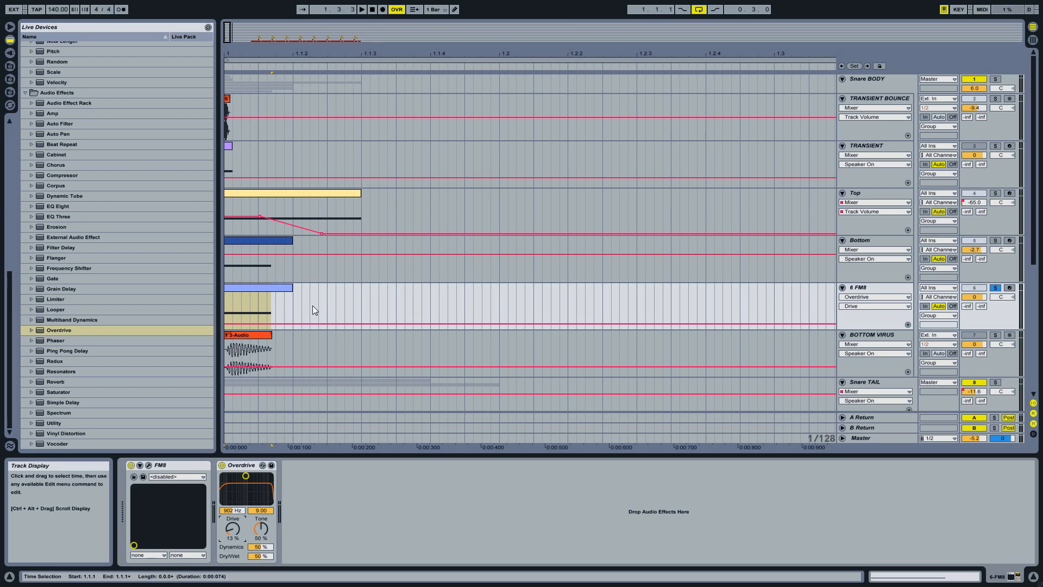
key(space)
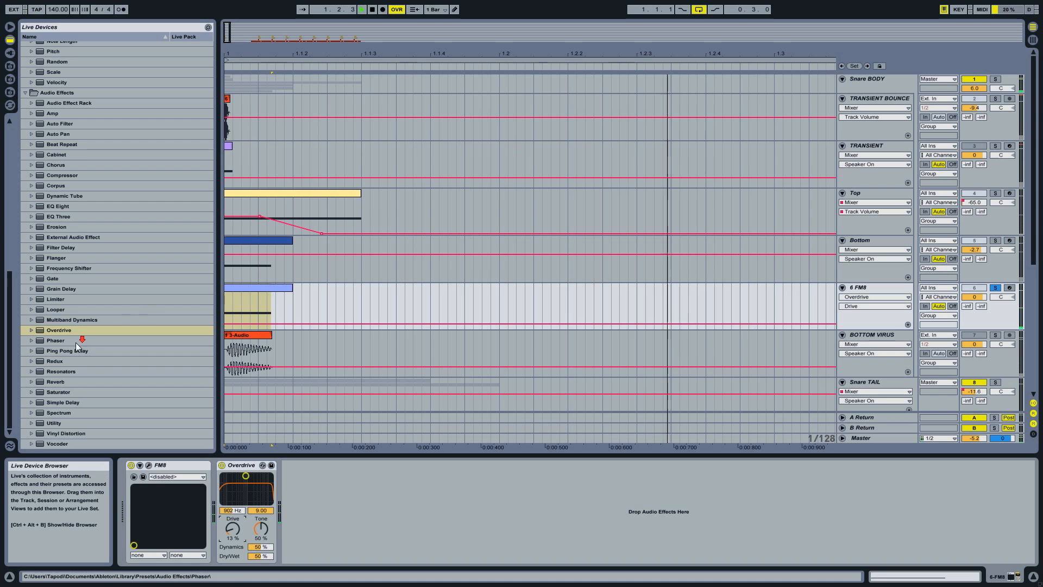
key(space)
Add a Saturator after the Overdrive and play the sound with its Drive at 6.86 dB.
click(42, 371)
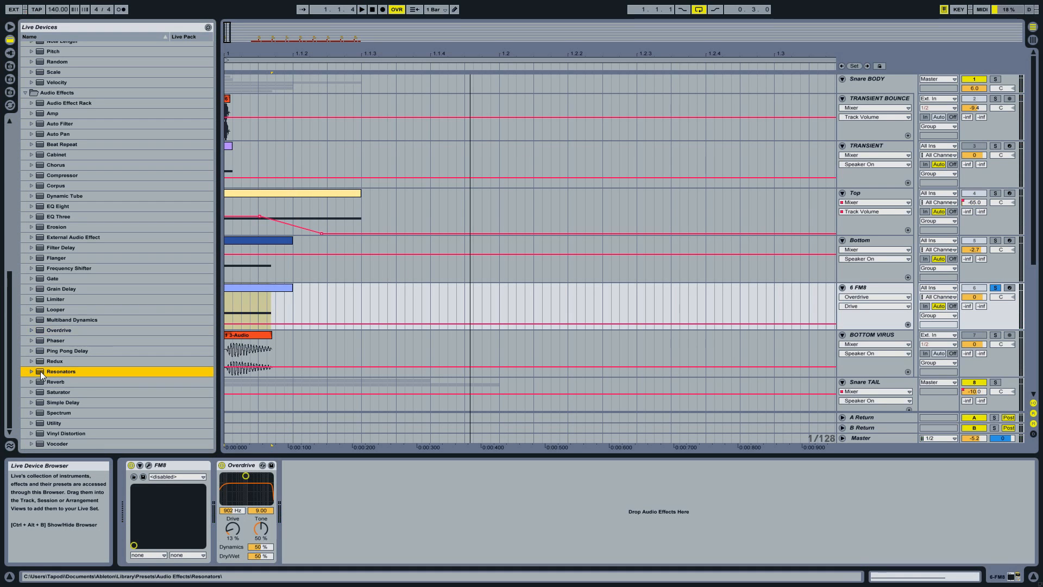
drag(59, 390, 296, 464)
key(space)
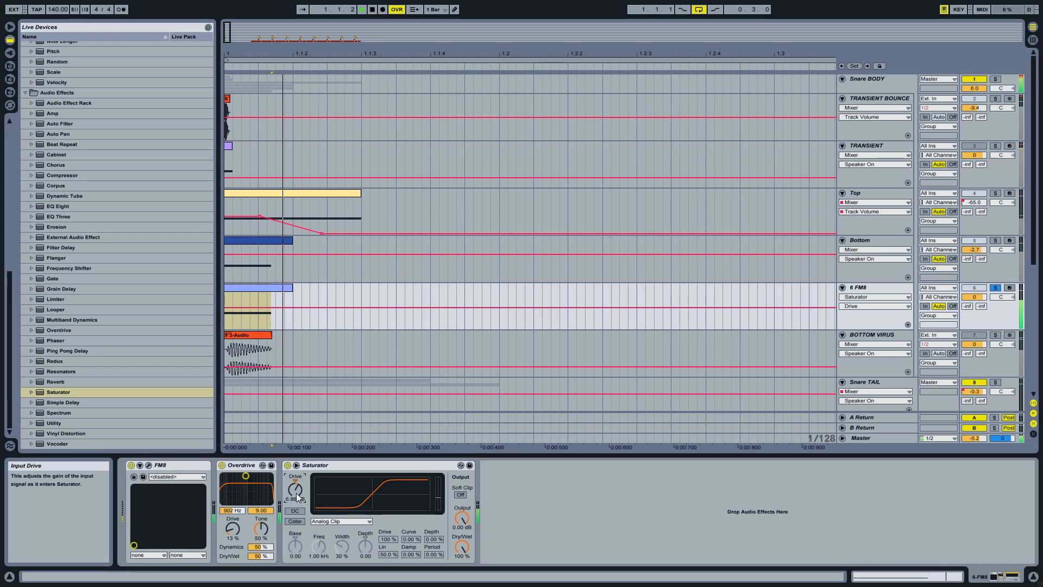
click(330, 472)
Stop playback and add an EQ Eight after the Saturator, boosting filter 1 by 4.16 dB at 269 Hz.
scroll(104, 253, up, 5)
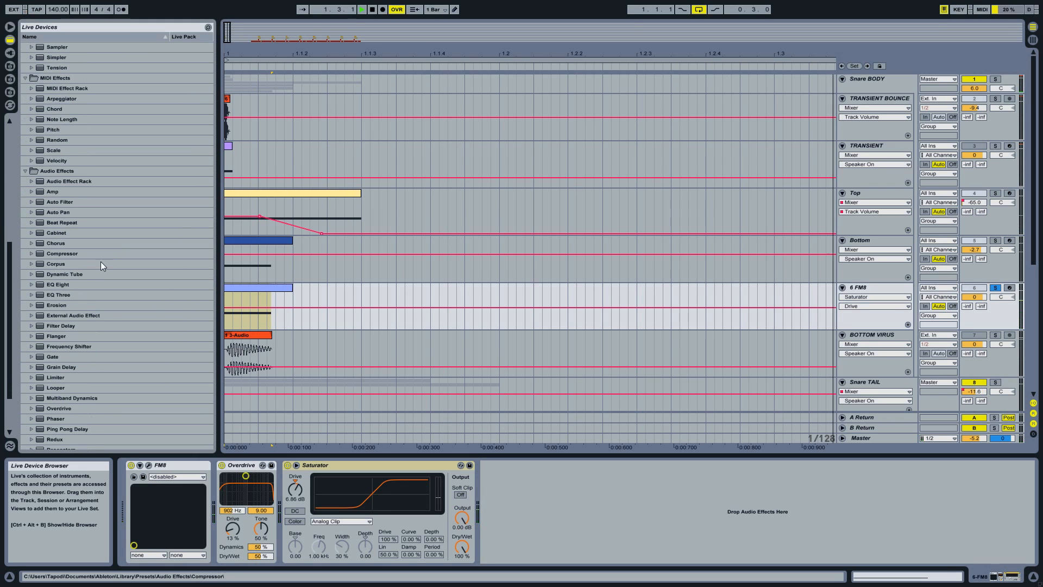
key(space)
click(64, 285)
drag(57, 285, 599, 499)
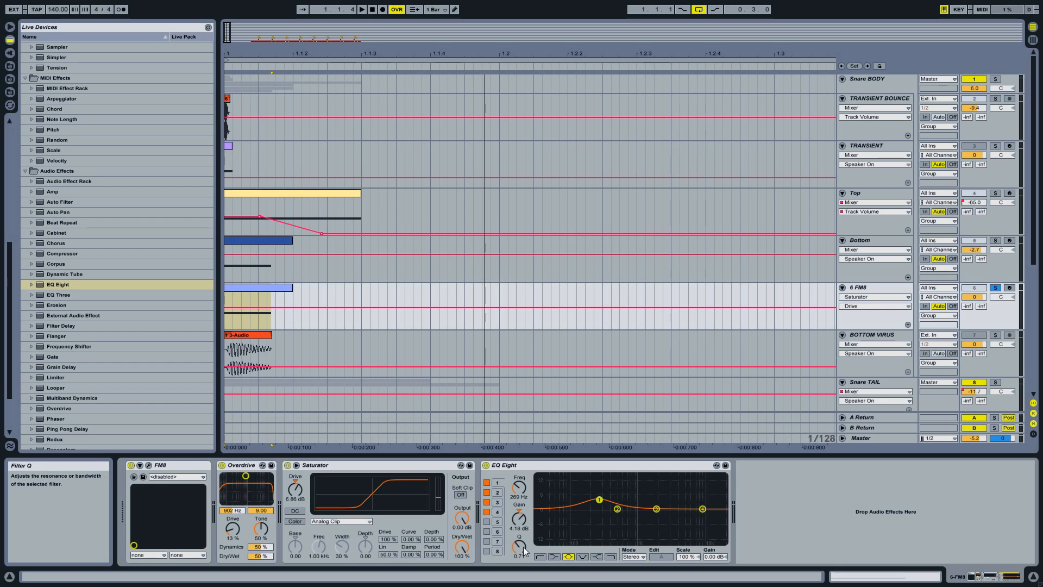
During playback, cut EQ Eight's filter 3 by 2.95 dB at 1.28 kHz and boost filter 4 by 1.48 dB in the highs.
key(space)
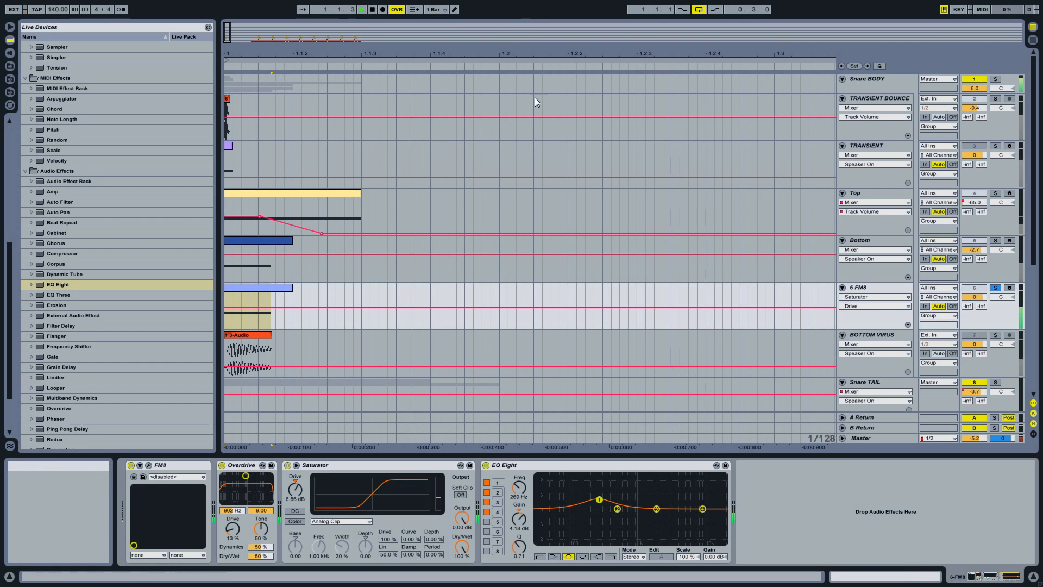
click(657, 509)
drag(657, 509, 644, 515)
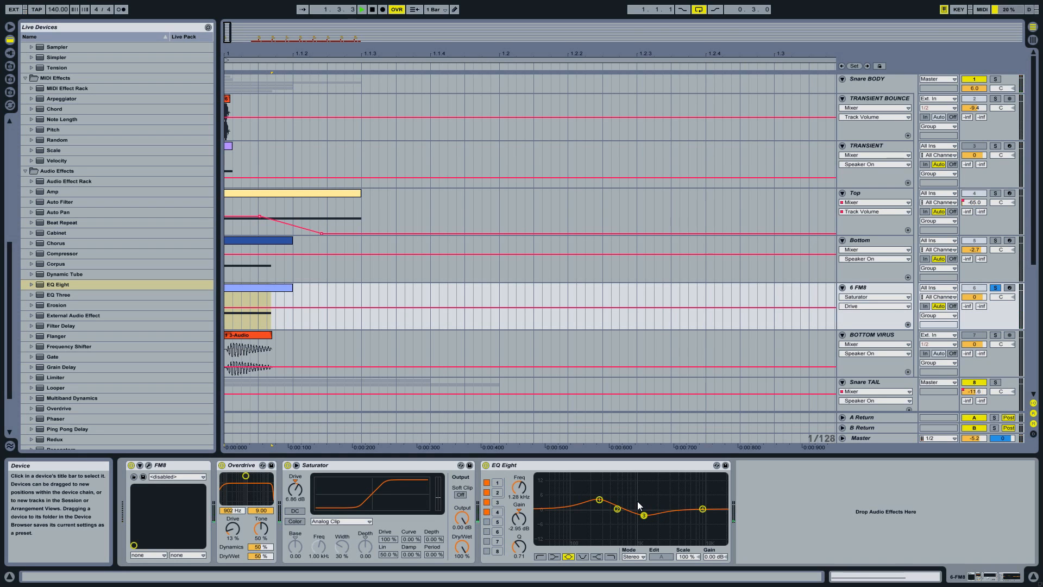
drag(703, 511, 704, 508)
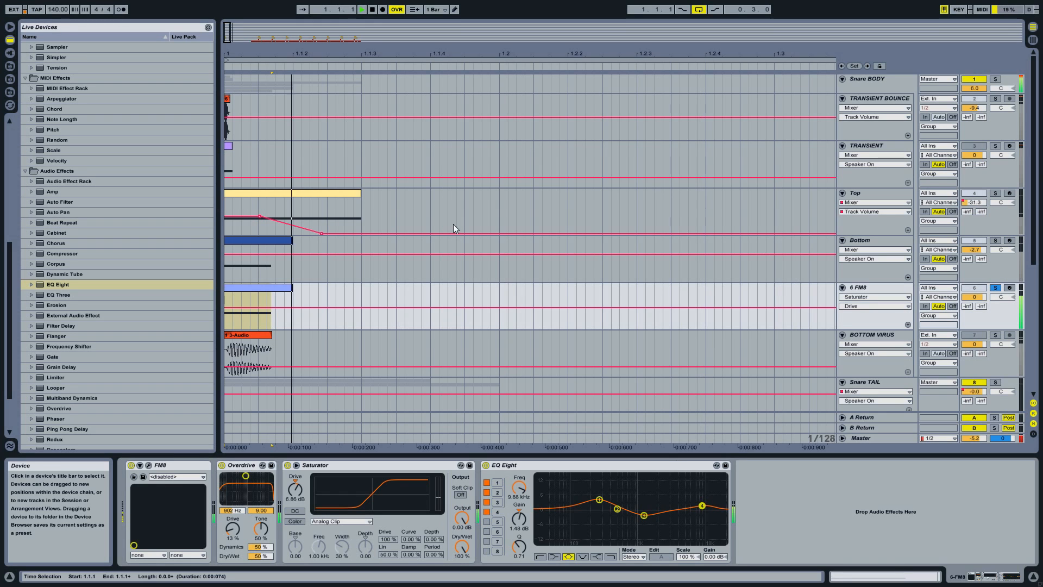
key(space)
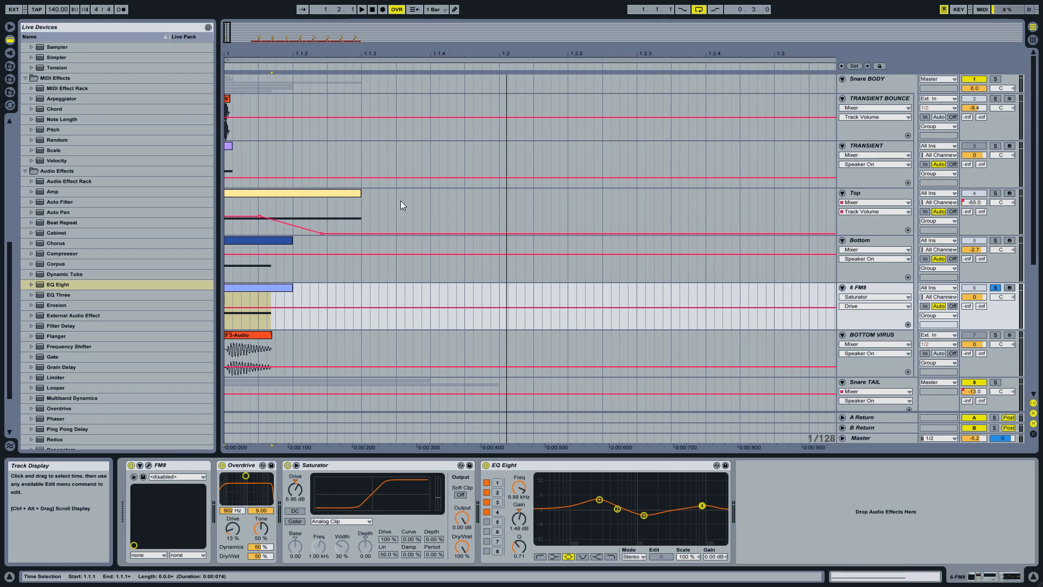
scroll(400, 206, down, 3)
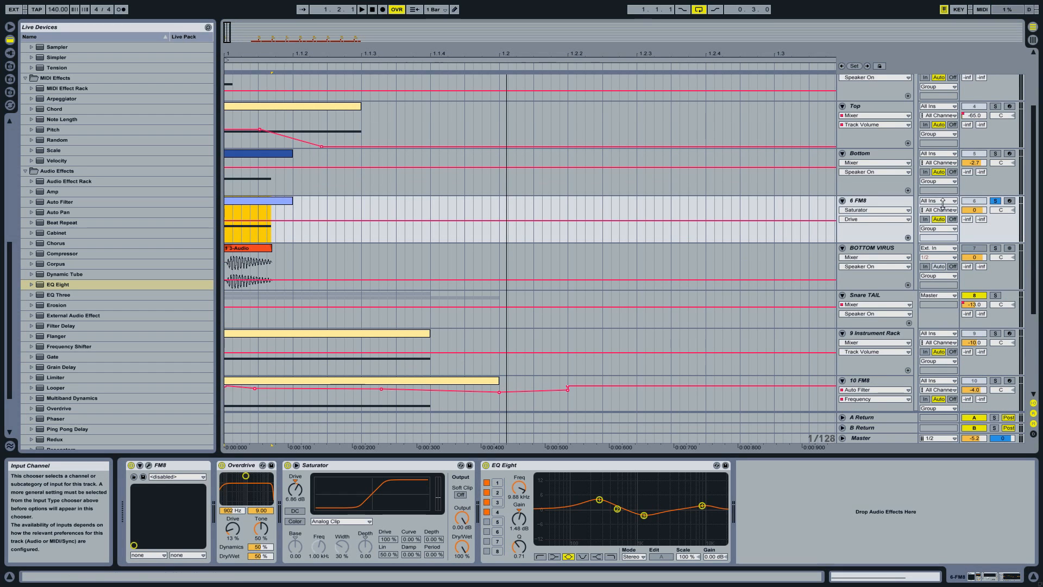
Select the audio clip on the BOTTOM VIRUS track and examine its waveform up close.
click(249, 264)
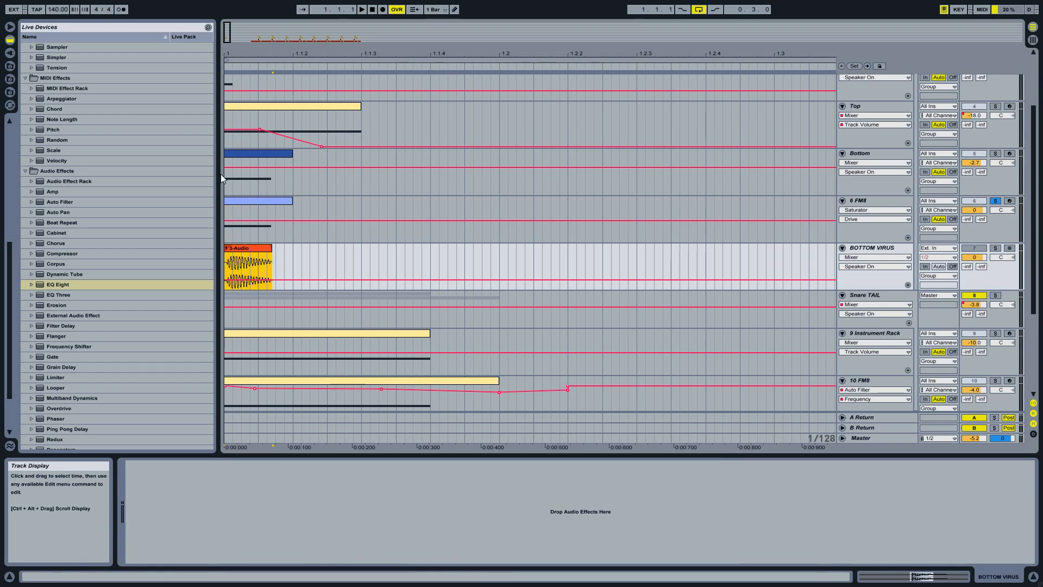
drag(218, 173, 136, 172)
drag(150, 50, 170, 61)
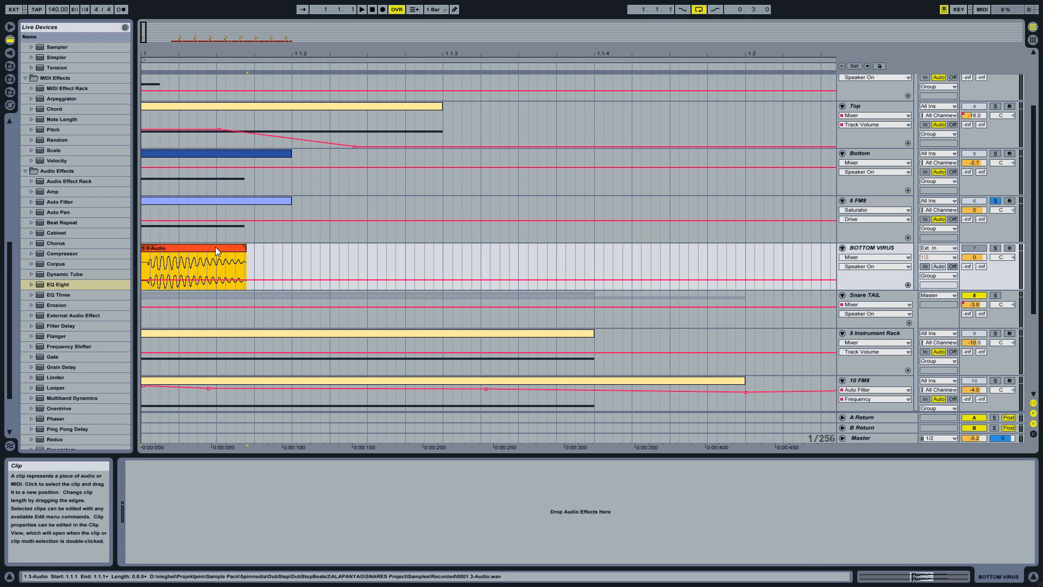
Switch to SoundDiver and examine the Snare TUT2 patch's filter, Oscillator-2, LFO-1 and LFO-2 settings.
key(alt+Tab)
key(alt+Tab)
key(alt+Tab)
key(alt+Tab)
key(alt+Tab)
key(alt+Tab)
key(alt+Tab)
key(alt+Tab)
key(alt+Tab)
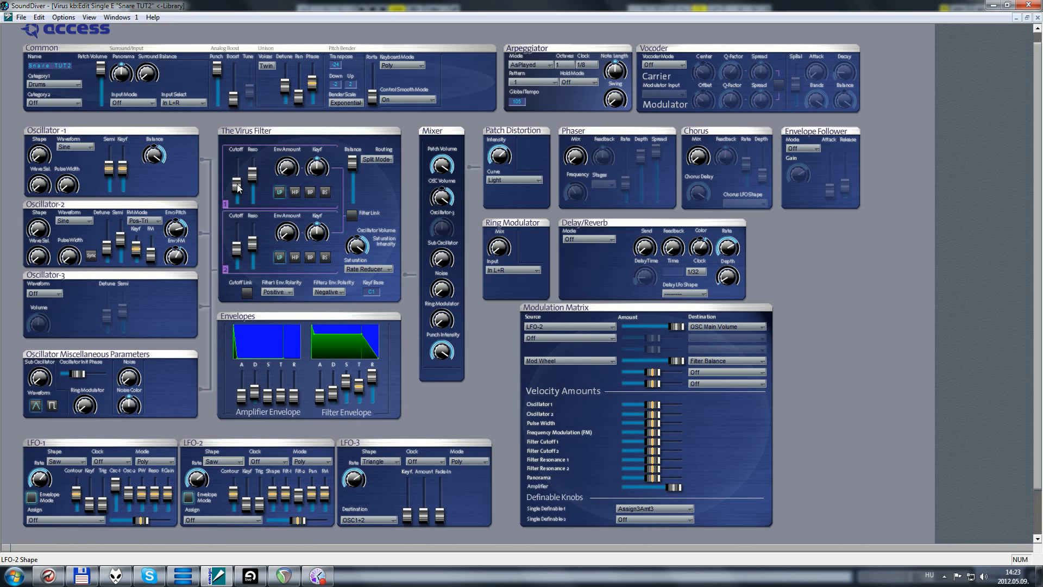
mouse_move(236, 185)
mouse_move(151, 259)
mouse_move(116, 487)
mouse_move(300, 494)
Inspect the Virus filter's saturation curve options without changing the Rate Reducer setting, and check the oscillator initial phase.
click(364, 269)
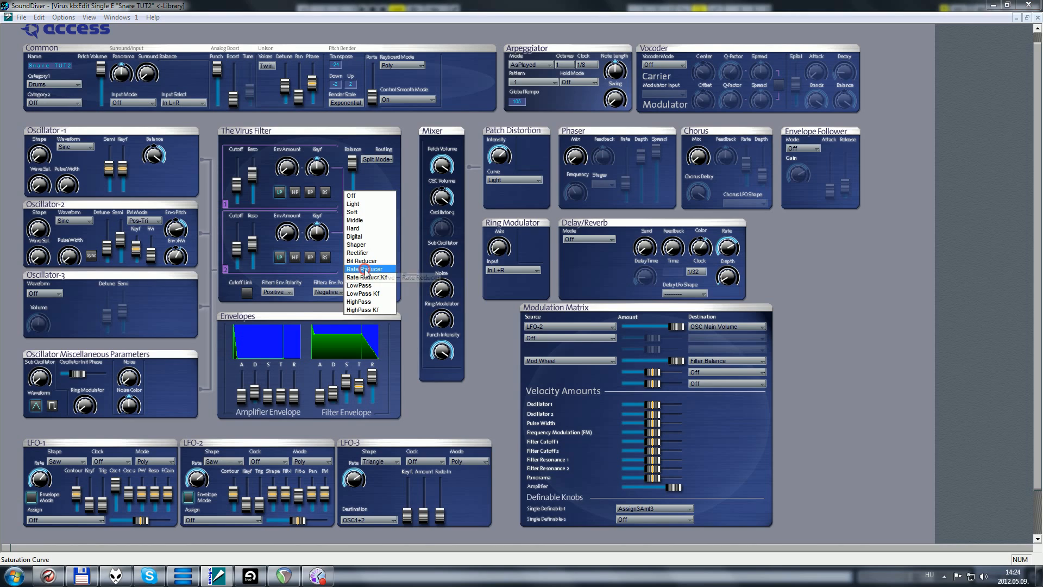
click(411, 265)
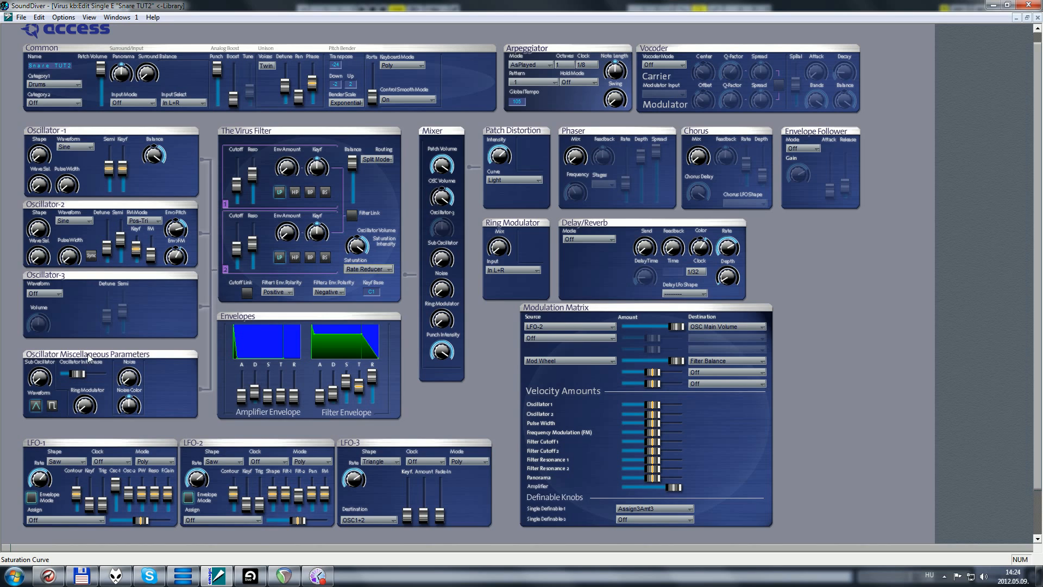
mouse_move(81, 375)
Switch back to Ableton Live and show the device chain of the TRANSIENT BOUNCE track.
key(alt+Tab)
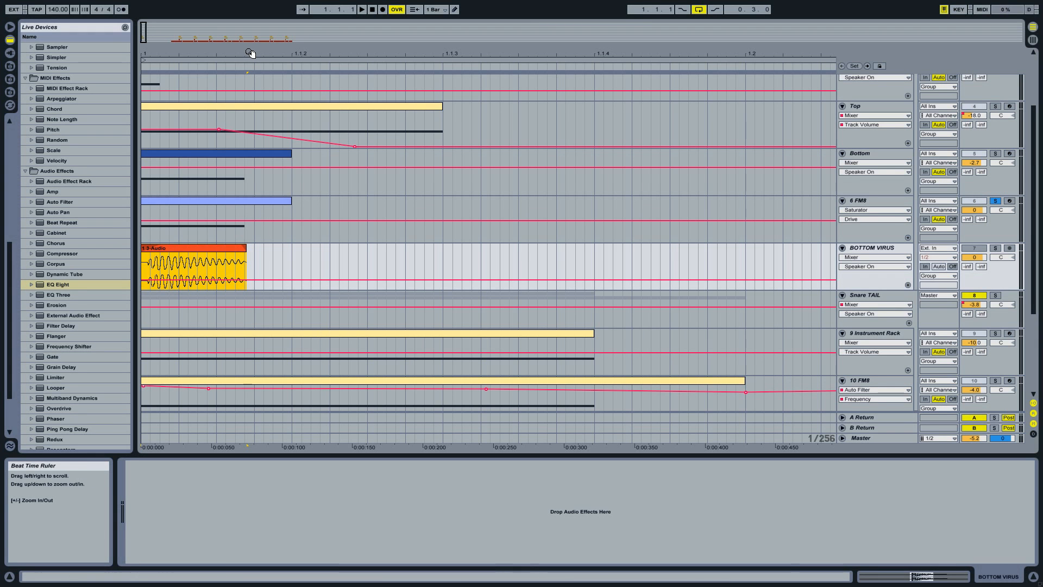
scroll(279, 170, up, 3)
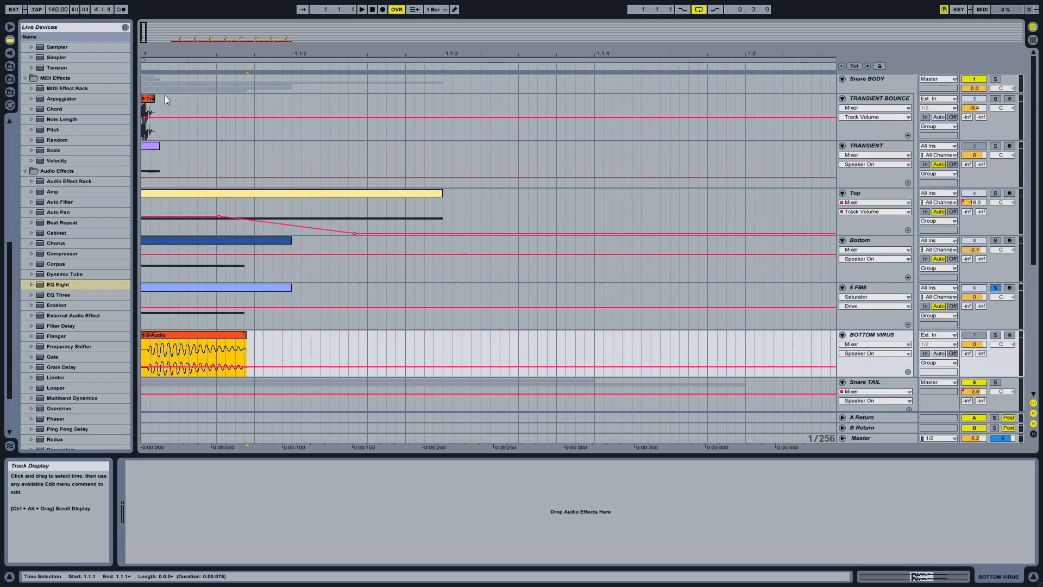
click(811, 97)
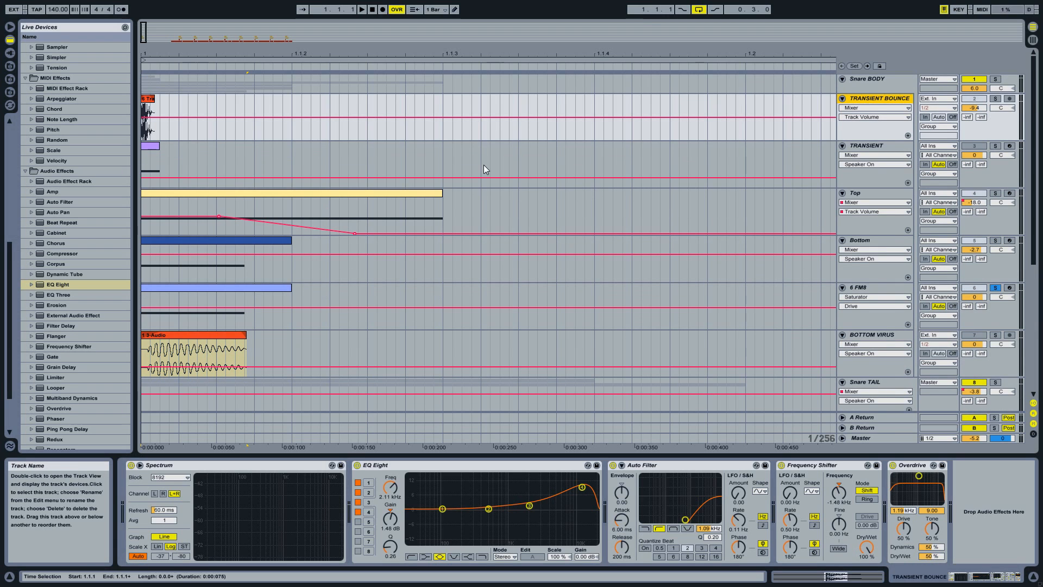